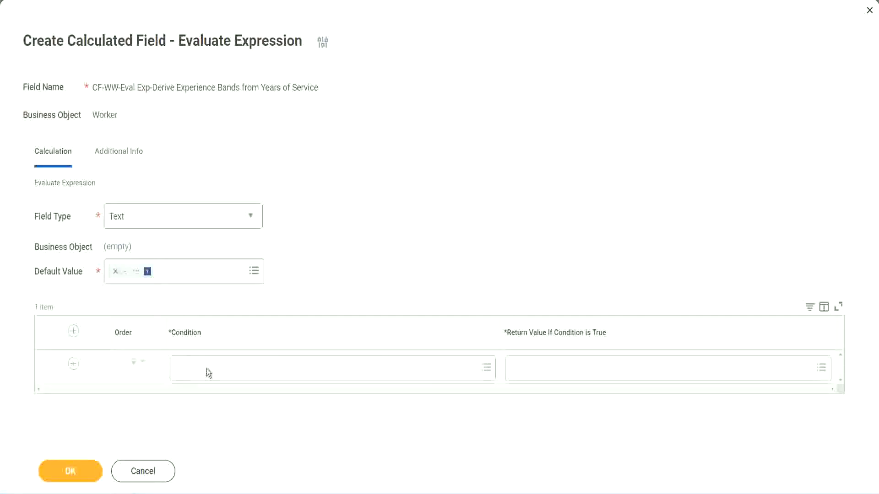
- Copy Field 1's name from the Notepad++ notes and set CF-WW-TF-Length of Service between 0 and 7 years as the first row's condition
{"action": "left_click", "coordinate": [207, 369]}
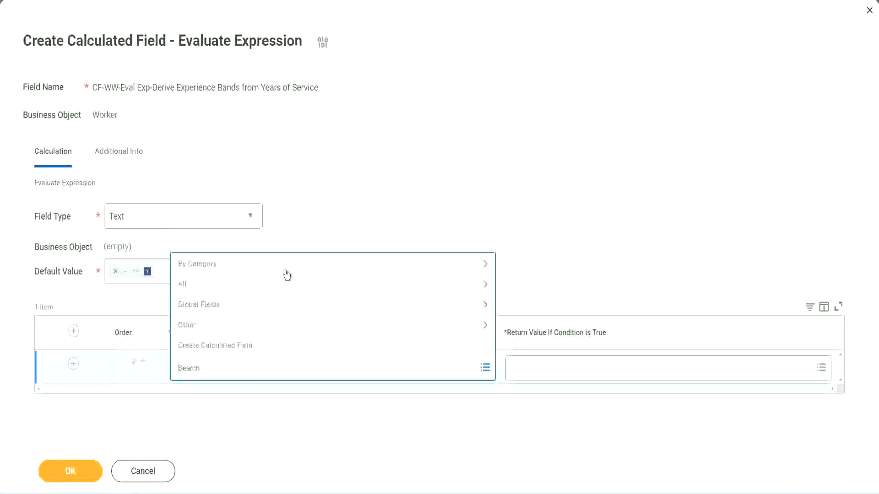
{"action": "left_click", "coordinate": [336, 204]}
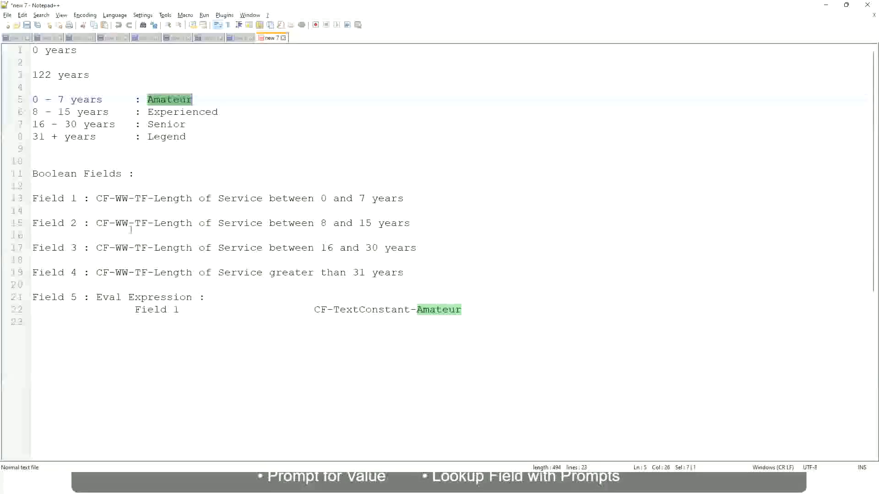
{"action": "left_click_drag", "start_coordinate": [96, 199], "coordinate": [404, 202]}
{"action": "key", "text": "ctrl+c"}
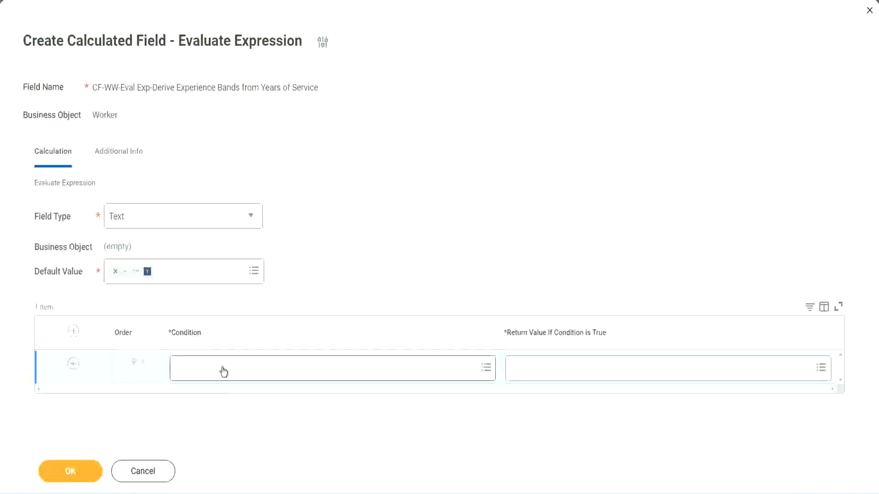
{"action": "left_click", "coordinate": [223, 371]}
{"action": "key", "text": "ctrl+v"}
{"action": "key", "text": "Return"}
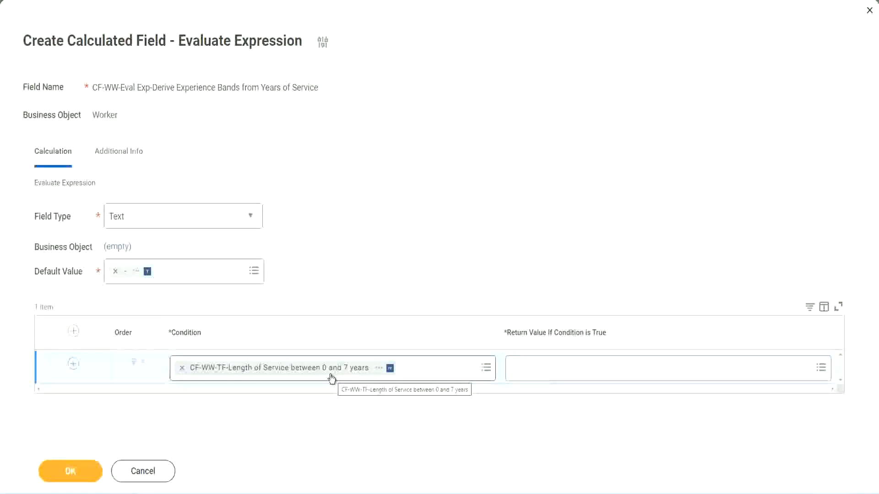
{"action": "left_click", "coordinate": [572, 376]}
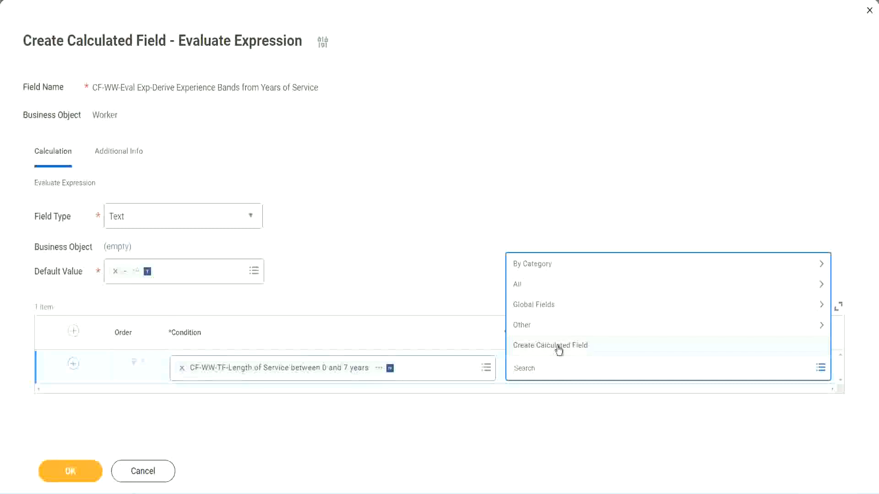
{"action": "left_click", "coordinate": [509, 227]}
{"action": "left_click", "coordinate": [530, 369]}
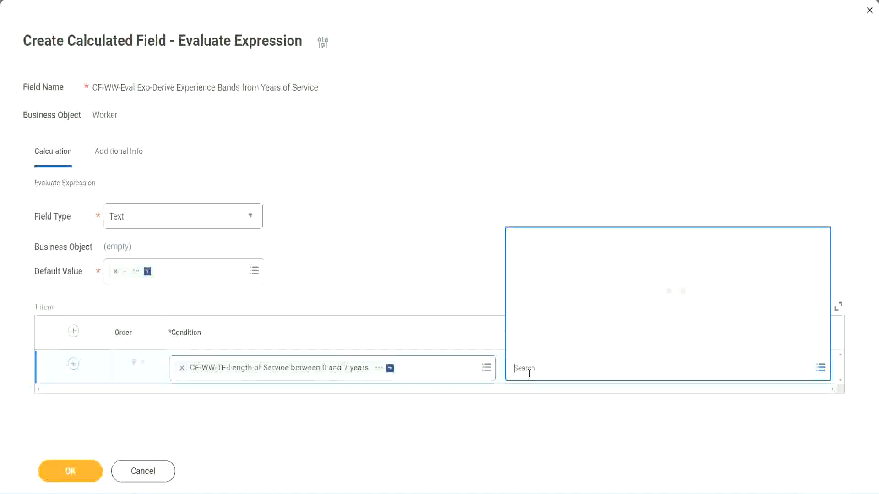
{"action": "type", "text": "Amaterue"}
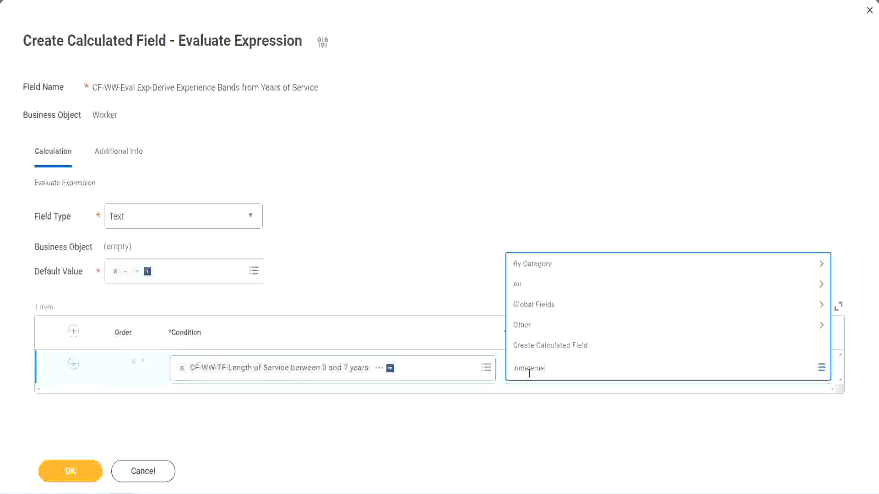
{"action": "left_click", "coordinate": [443, 266]}
{"action": "left_click", "coordinate": [554, 377]}
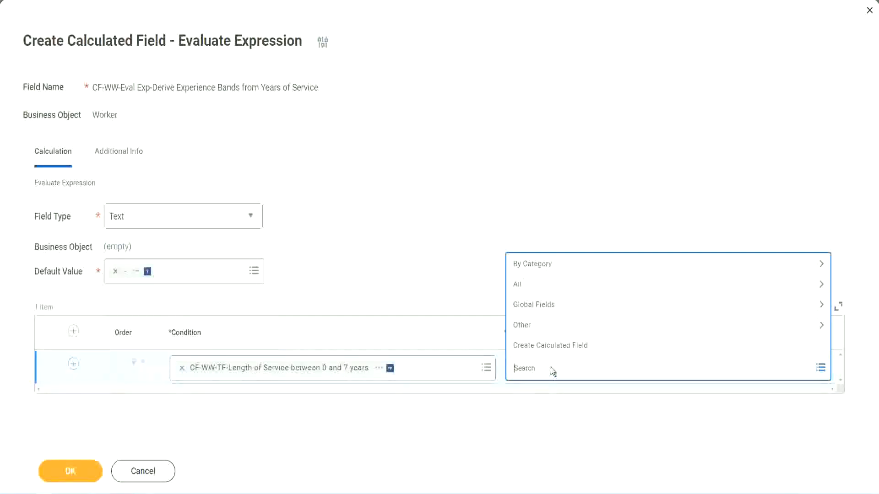
{"action": "left_click", "coordinate": [443, 267]}
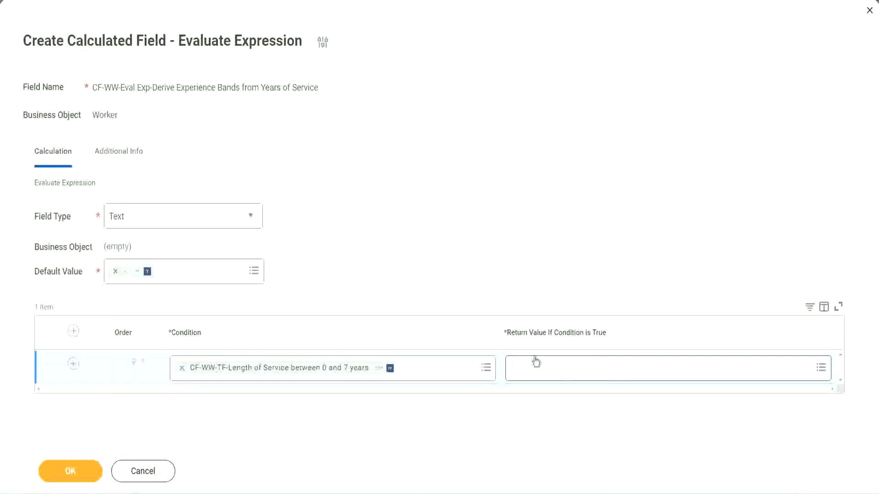
- Start a new calculated field for the first row's return value and name it CF-WW-TC-Amateur
{"action": "left_click", "coordinate": [570, 367]}
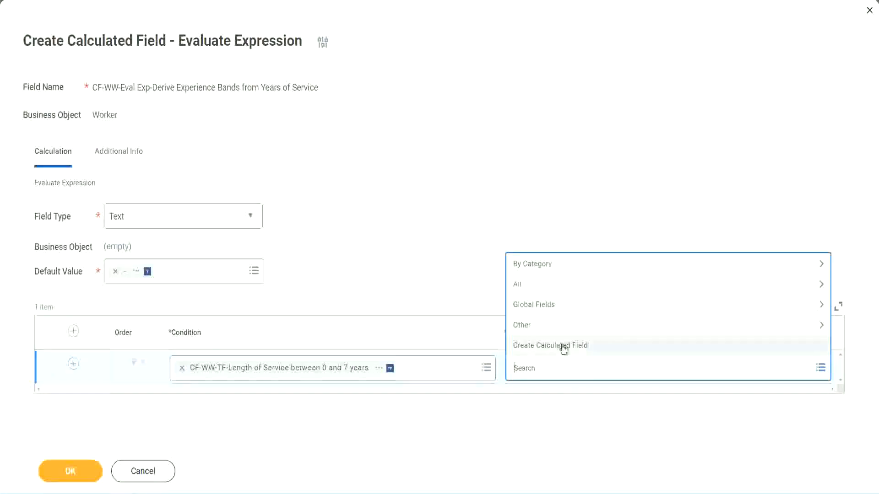
{"action": "left_click", "coordinate": [563, 346]}
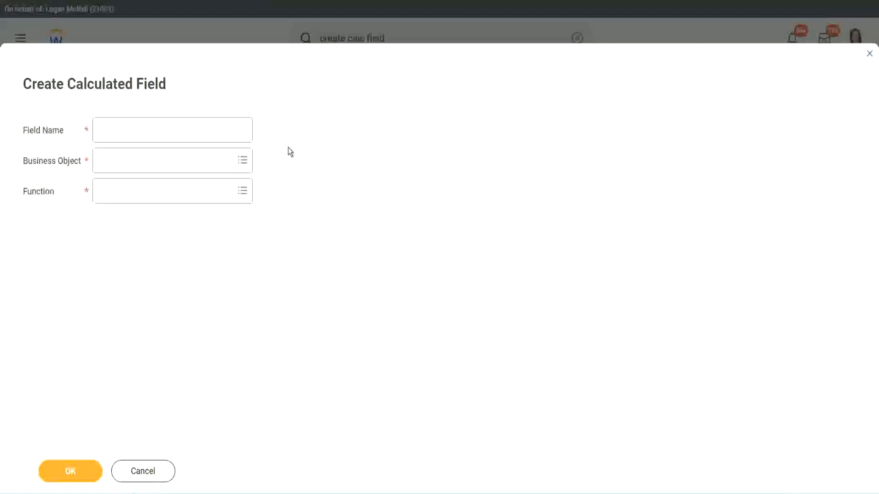
{"action": "left_click", "coordinate": [108, 131]}
{"action": "type", "text": "CF-TC"}
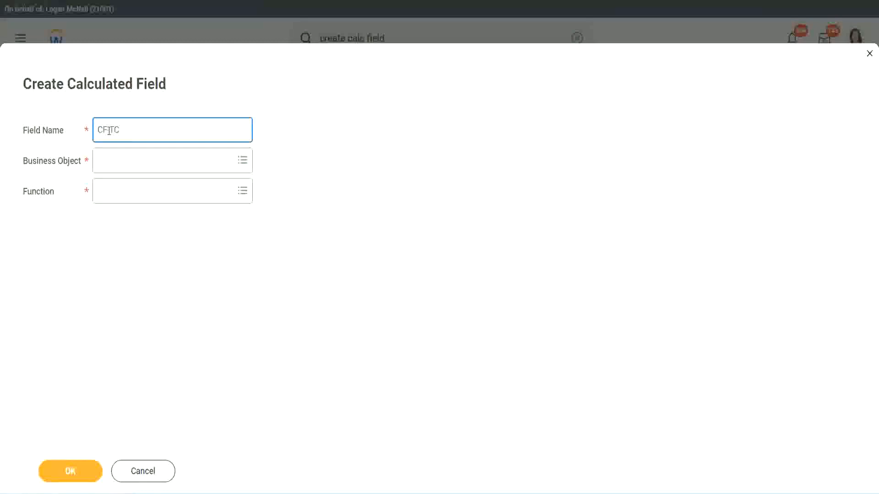
{"action": "type", "text": "-Amateur"}
{"action": "left_click", "coordinate": [109, 130]}
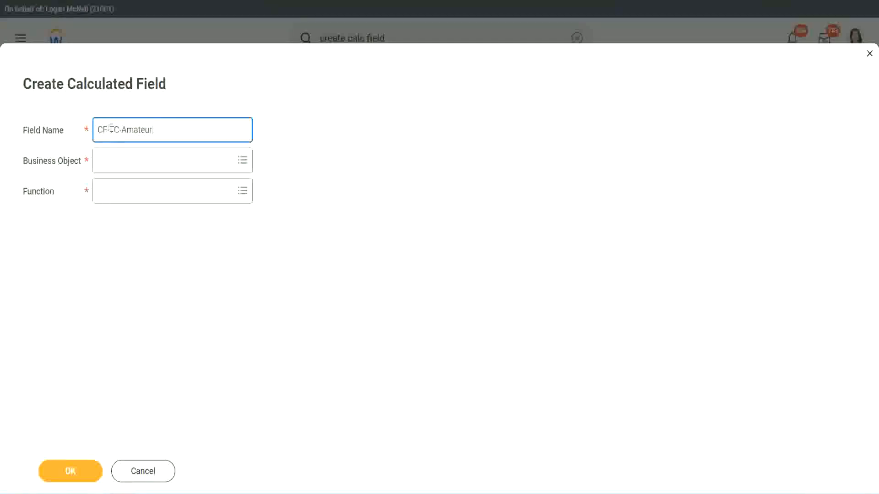
{"action": "type", "text": "WW"}
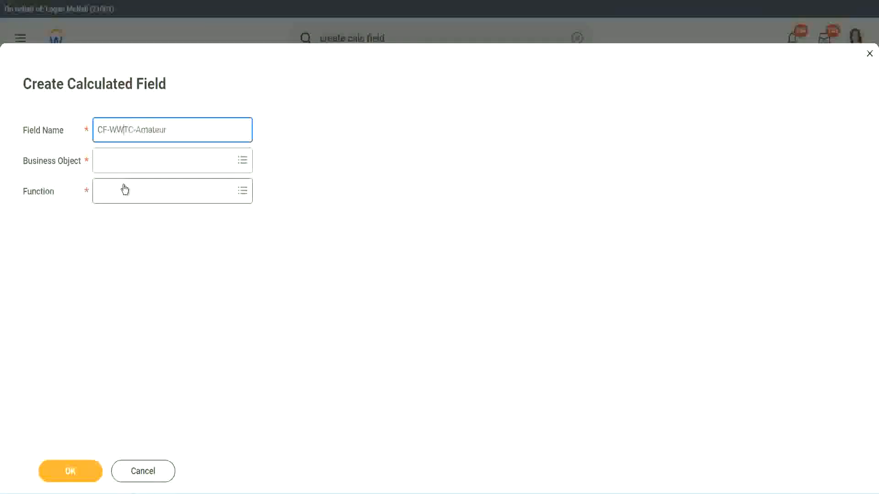
{"action": "type", "text": "-"}
{"action": "left_click", "coordinate": [123, 161]}
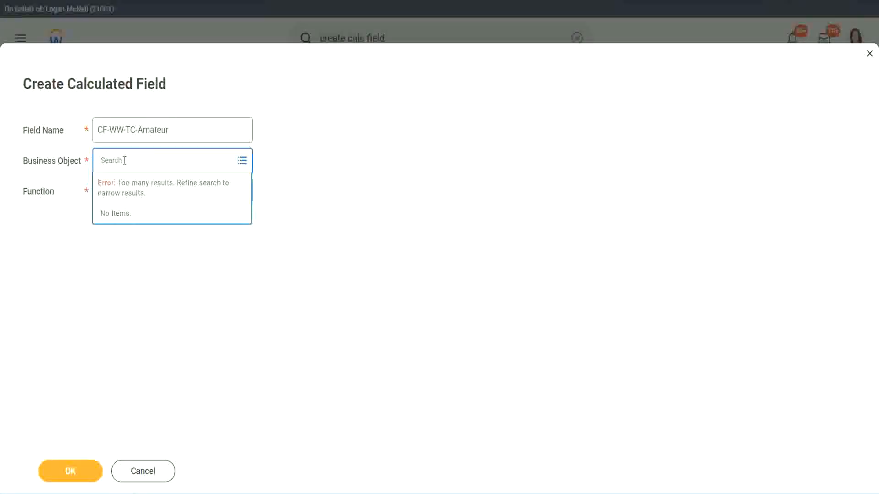
{"action": "type", "text": "worker"}
{"action": "key", "text": "BackSpace"}
{"action": "key", "text": "BackSpace"}
{"action": "key", "text": "BackSpace"}
{"action": "key", "text": "BackSpace"}
{"action": "key", "text": "BackSpace"}
{"action": "key", "text": "BackSpace"}
- Set the new calculated field's business object to Global
{"action": "type", "text": "global"}
{"action": "key", "text": "Return"}
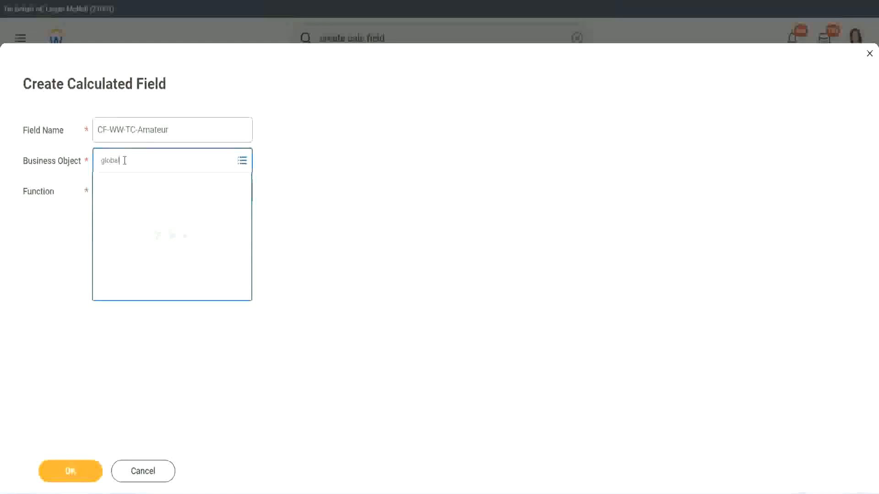
{"action": "left_click", "coordinate": [137, 213]}
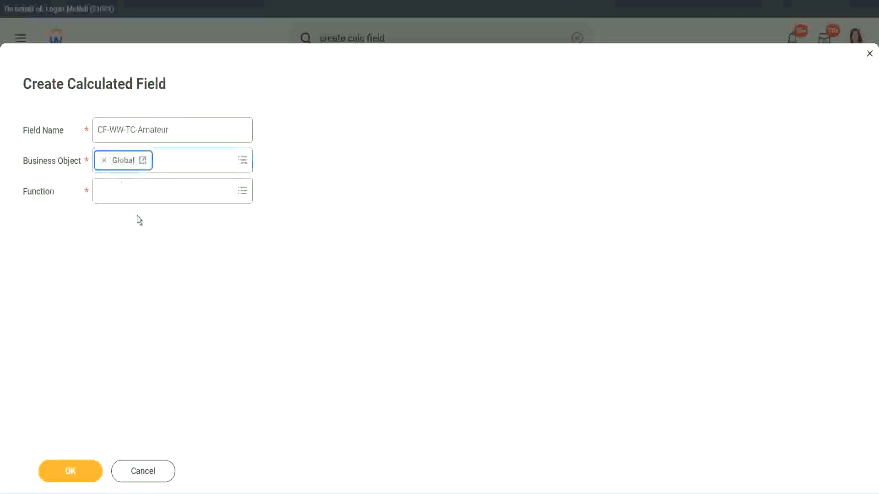
{"action": "triple_click", "coordinate": [228, 124]}
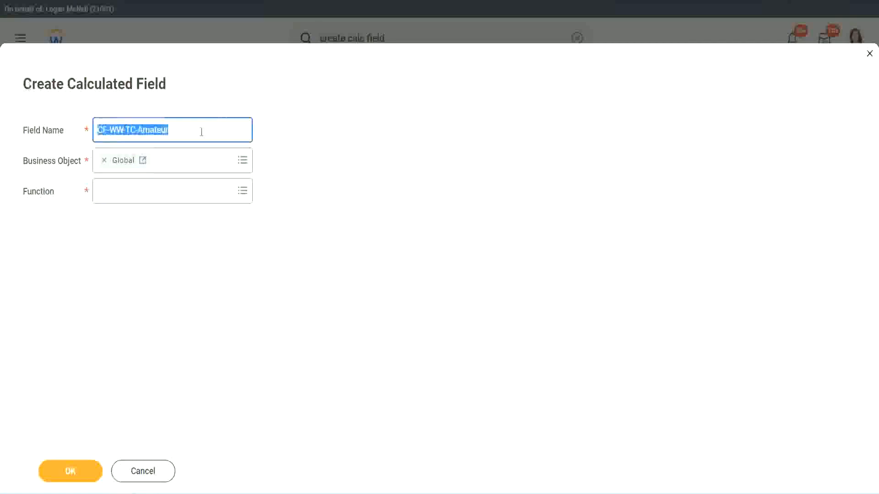
{"action": "left_click", "coordinate": [190, 131]}
{"action": "double_click", "coordinate": [174, 128]}
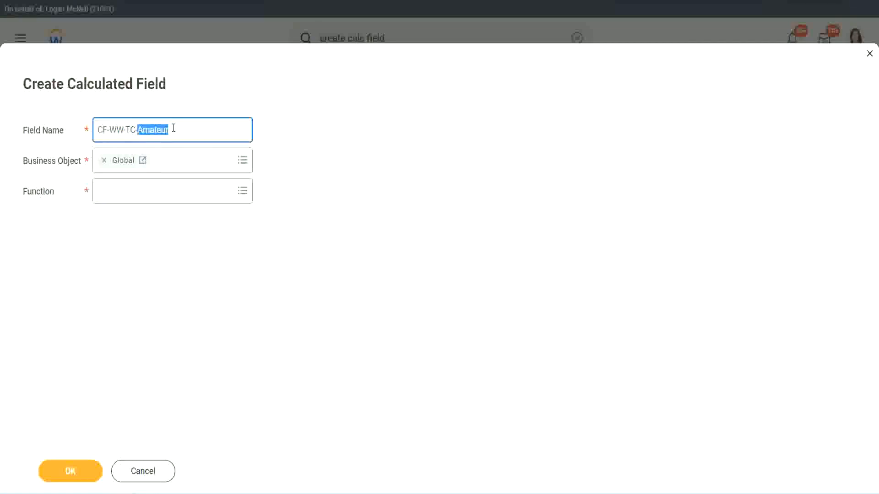
{"action": "left_click", "coordinate": [182, 129]}
{"action": "double_click", "coordinate": [165, 131]}
- Choose Text Constant as the new field's function and continue to its calculation settings
{"action": "left_click", "coordinate": [122, 190]}
{"action": "type", "text": "text c"}
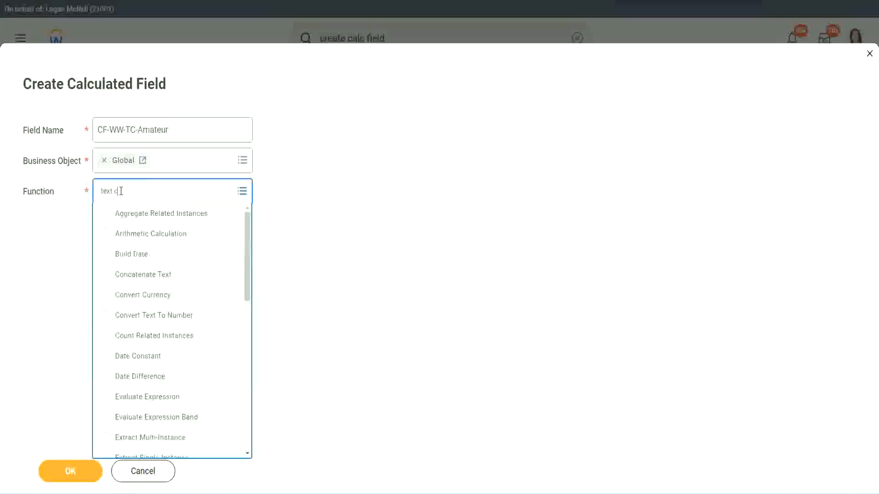
{"action": "type", "text": "onst"}
{"action": "key", "text": "Return"}
{"action": "left_click", "coordinate": [73, 480]}
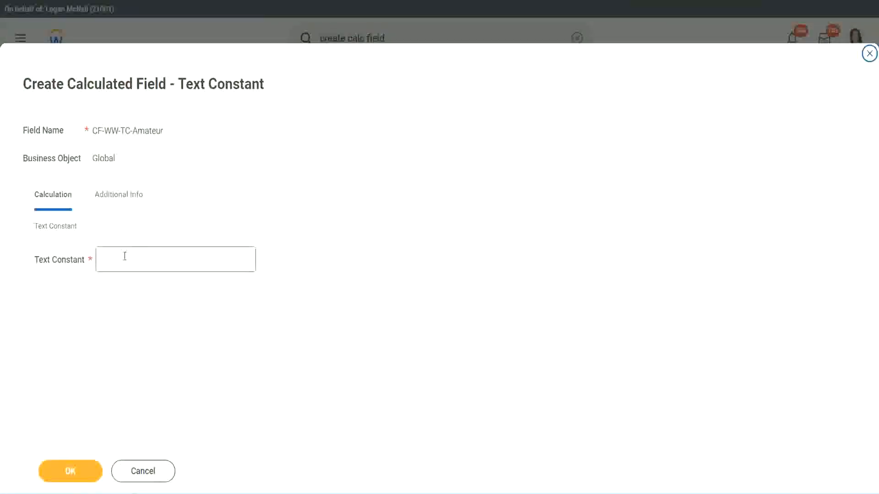
- Set the text constant's value to Amateur and save it as the first row's return value
{"action": "left_click", "coordinate": [141, 258]}
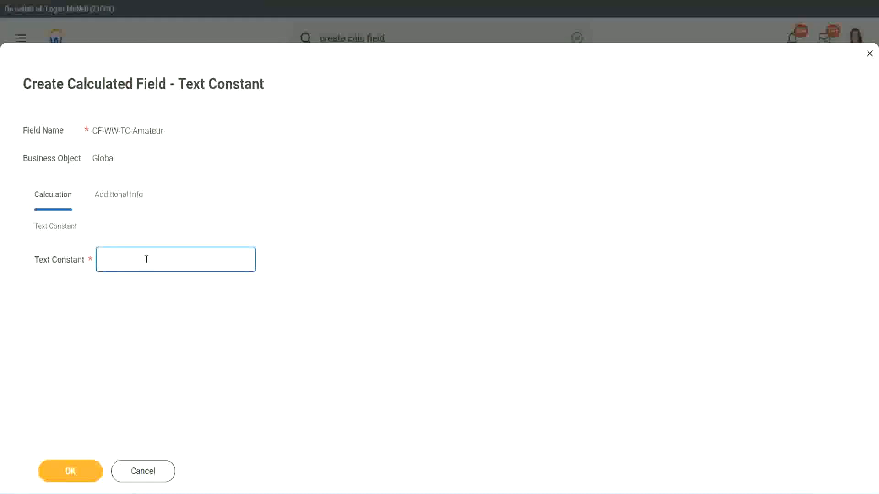
{"action": "type", "text": "Amateur"}
{"action": "left_click", "coordinate": [92, 471]}
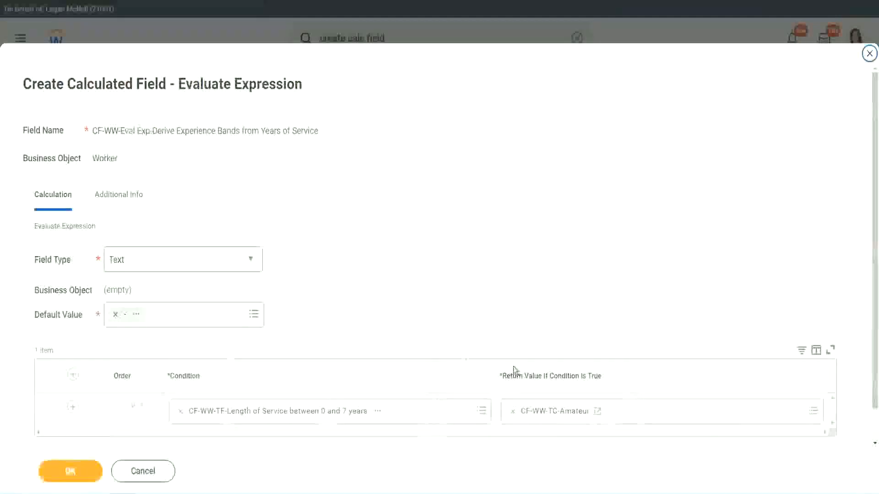
{"action": "right_click", "coordinate": [546, 415]}
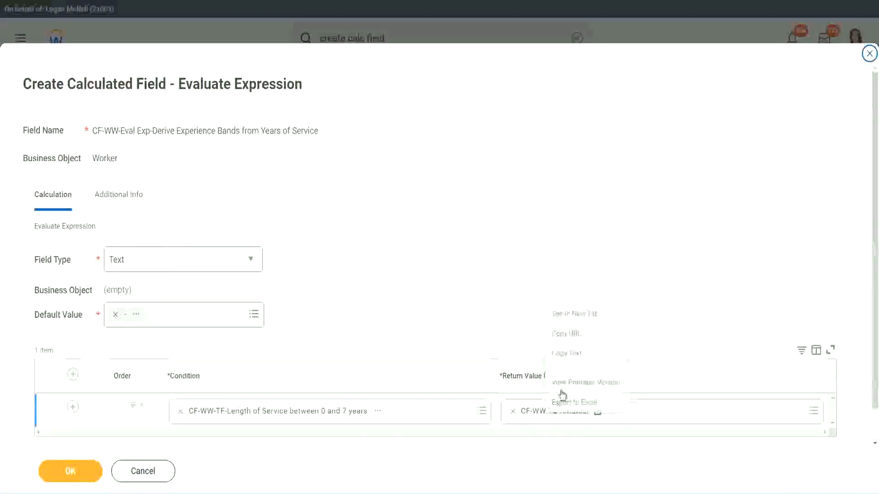
{"action": "left_click", "coordinate": [506, 375]}
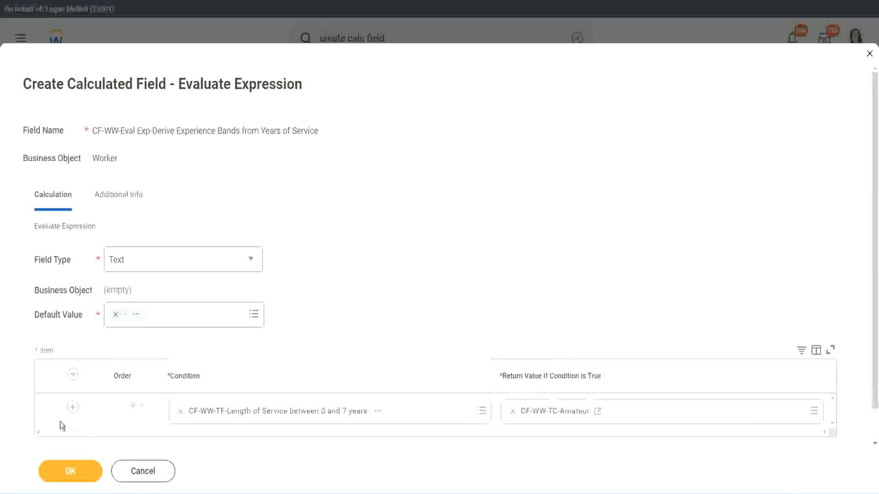
- Add three more empty rows to the condition table below the Amateur row
{"action": "left_click", "coordinate": [73, 410]}
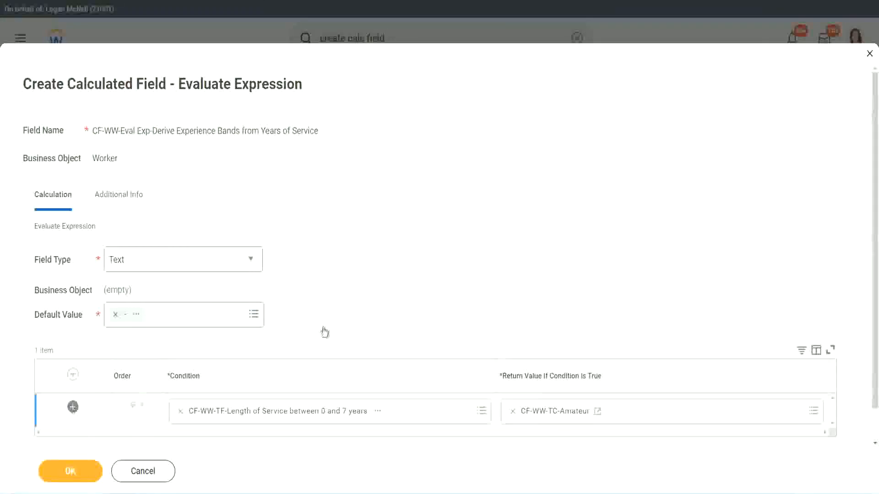
{"action": "scroll", "coordinate": [343, 319], "scroll_direction": "down", "scroll_amount": 2}
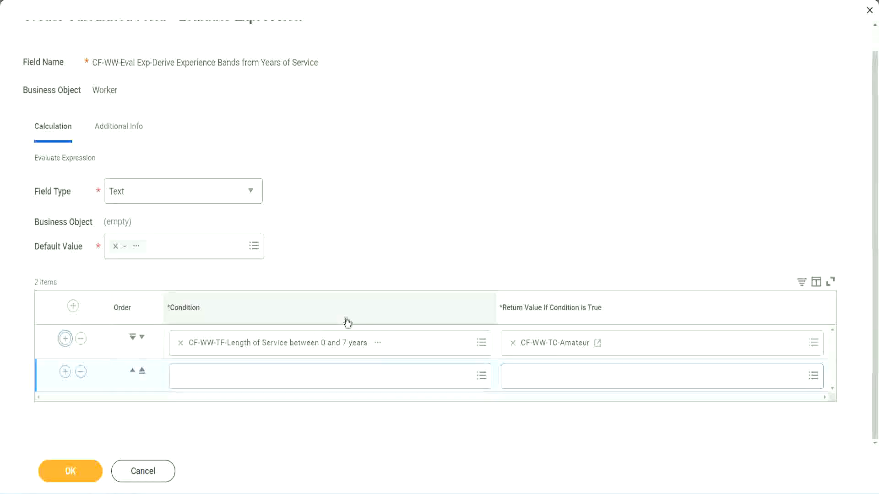
{"action": "left_click", "coordinate": [65, 373]}
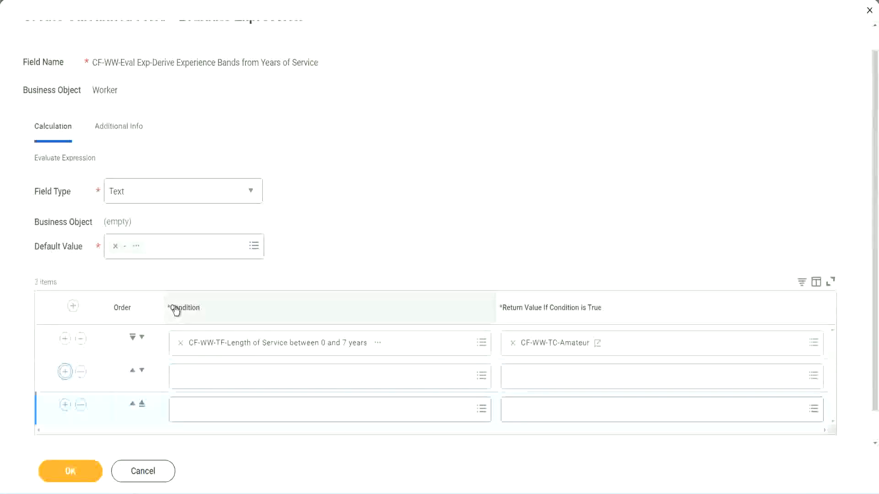
{"action": "scroll", "coordinate": [176, 311], "scroll_direction": "down", "scroll_amount": 1}
{"action": "left_click", "coordinate": [65, 374]}
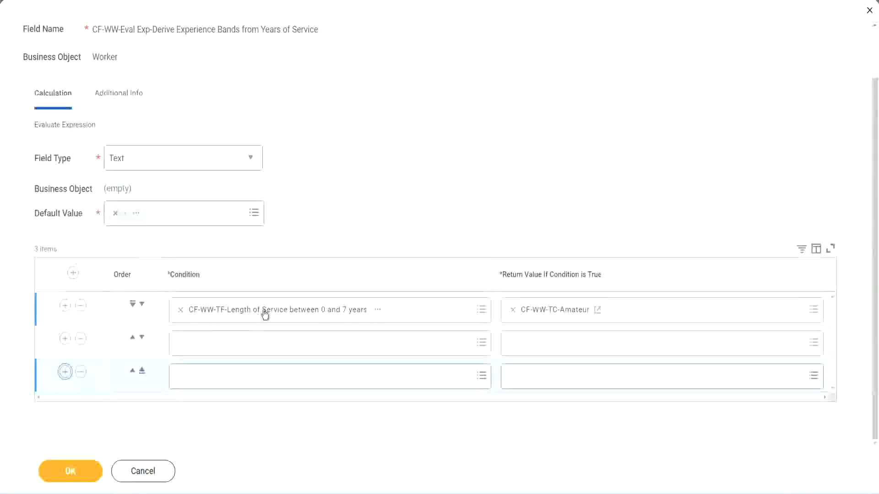
- Search for cf-ww-tf and set the second row's condition to CF-WW-TF-Length of Service between 8 and 15 years
{"action": "left_click", "coordinate": [217, 346]}
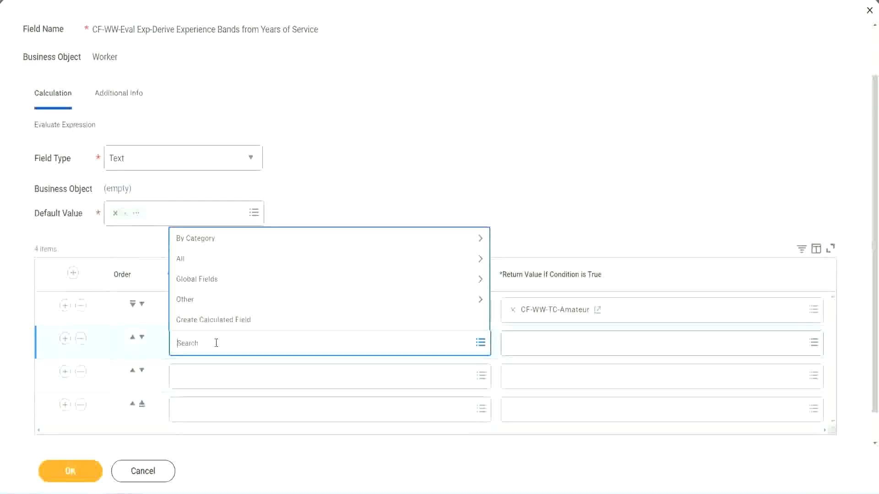
{"action": "type", "text": "cf-ww"}
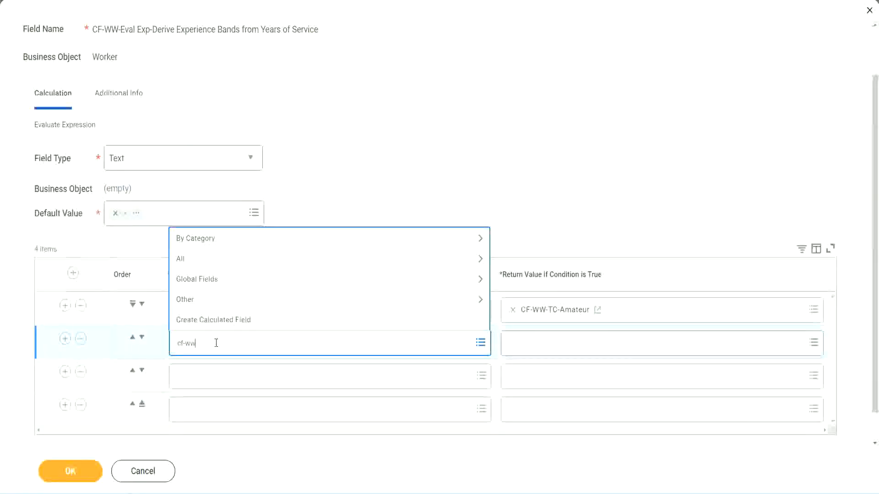
{"action": "type", "text": "-tf"}
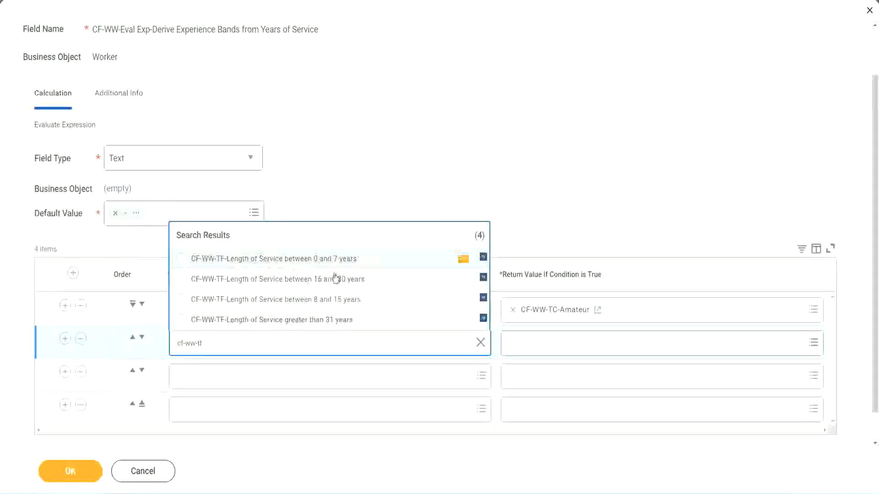
{"action": "left_click", "coordinate": [338, 303]}
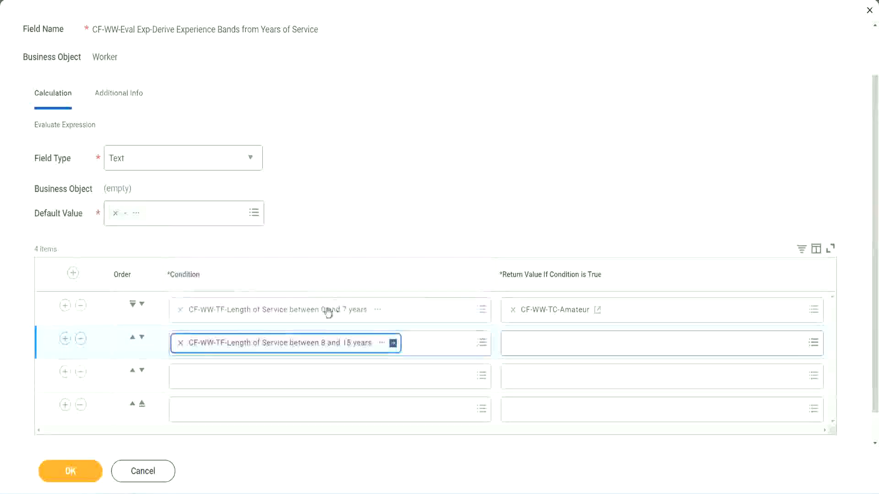
- Search for cf-ww-tf and set the third row's condition to CF-WW-TF-Length of Service between 16 and 30 years
{"action": "left_click", "coordinate": [222, 376]}
{"action": "type", "text": "cf"}
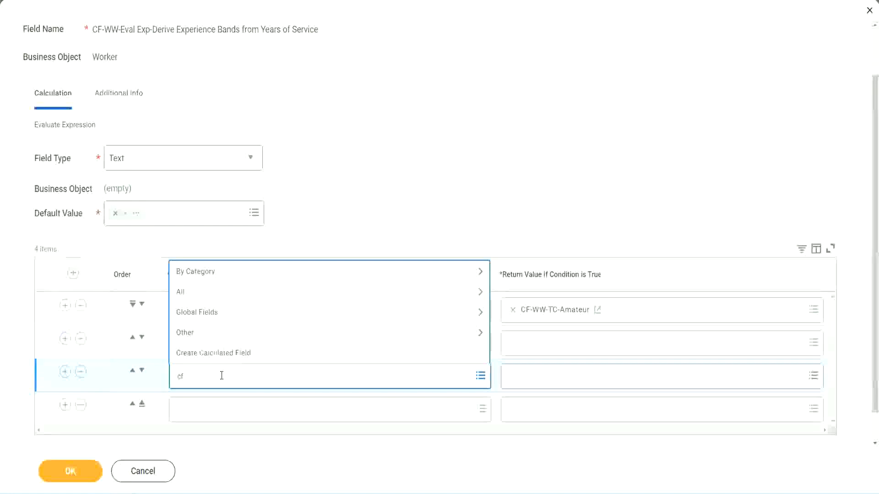
{"action": "type", "text": "-ww-tc"}
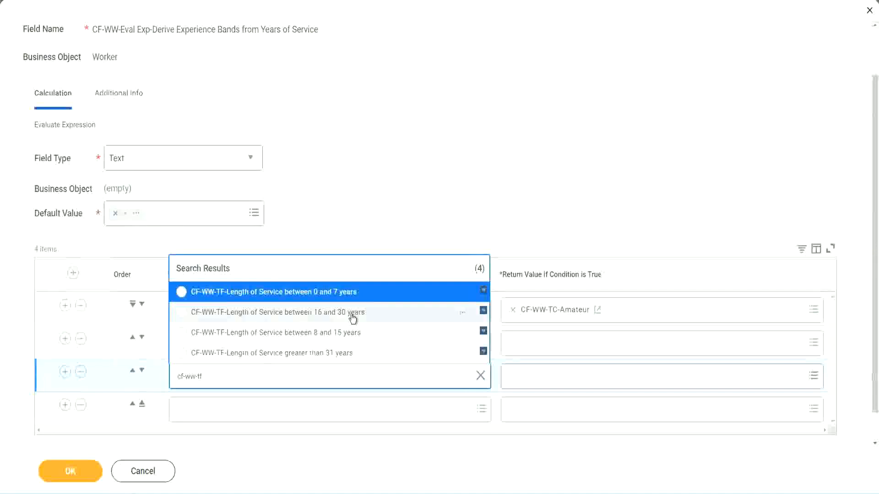
{"action": "left_click", "coordinate": [352, 318]}
- Search for cf-ww tf 31 and set the fourth row's condition to CF-WW-TF-Length of Service greater than 31 years
{"action": "left_click", "coordinate": [207, 411]}
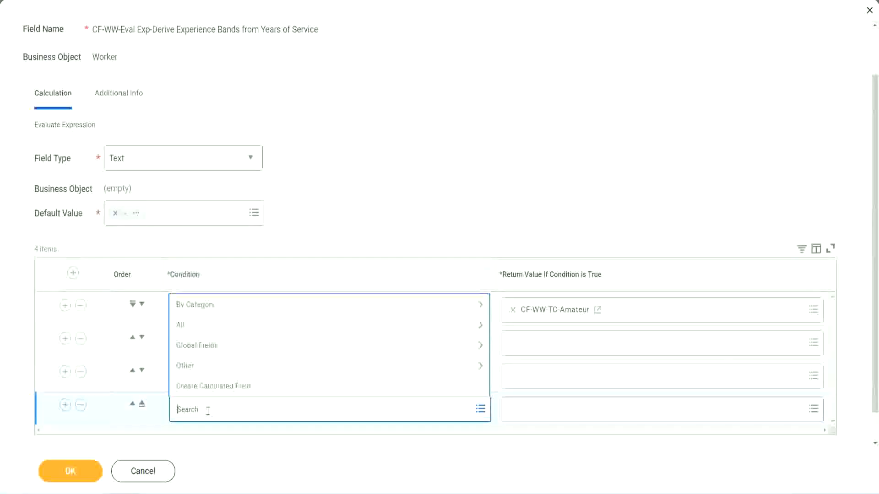
{"action": "type", "text": "cf-ww"}
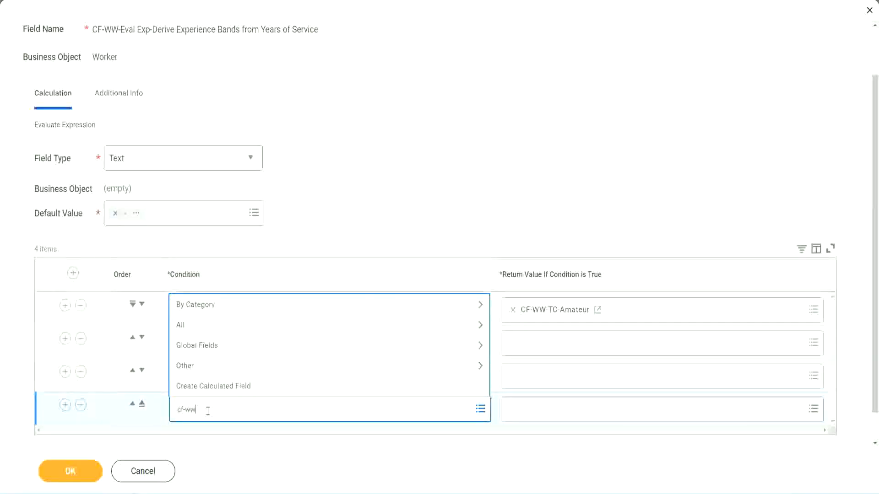
{"action": "type", "text": " tf 31"}
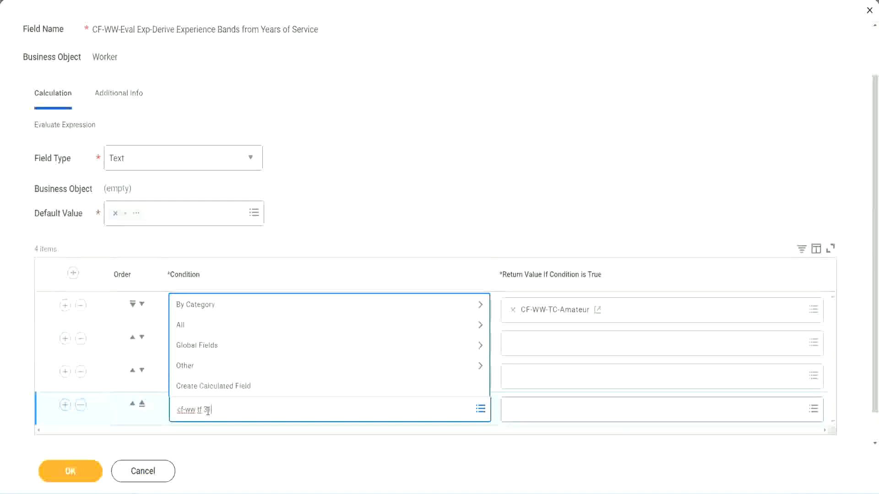
{"action": "key", "text": "Return"}
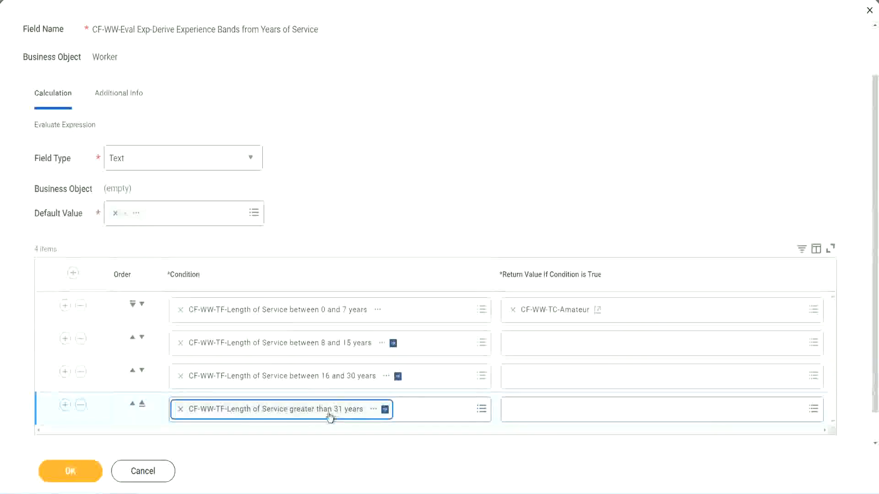
{"action": "left_click", "coordinate": [397, 194]}
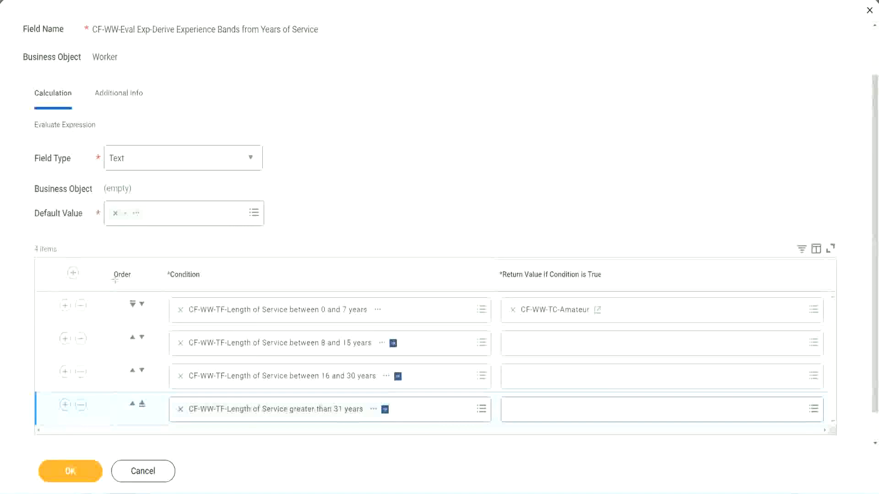
- Try reordering the conditions by moving the 8 to 15 years row above the 0 to 7 years row
{"action": "left_click_drag", "start_coordinate": [98, 268], "coordinate": [98, 362]}
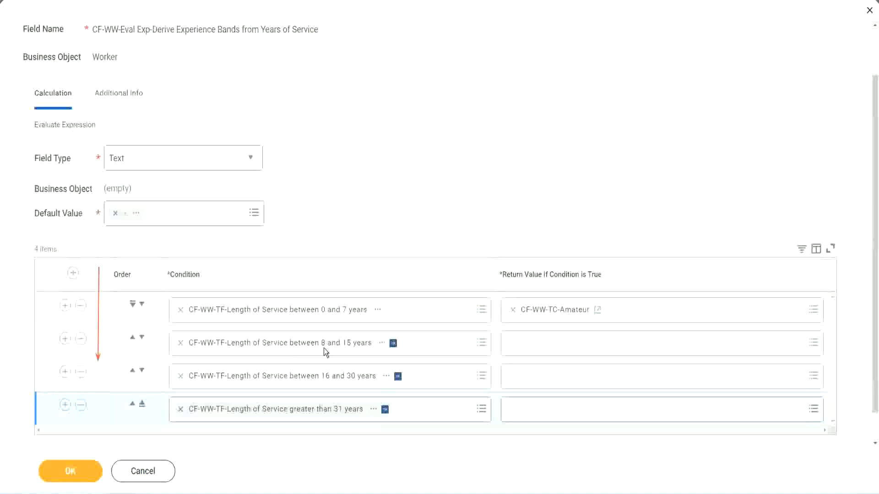
{"action": "left_click", "coordinate": [133, 339]}
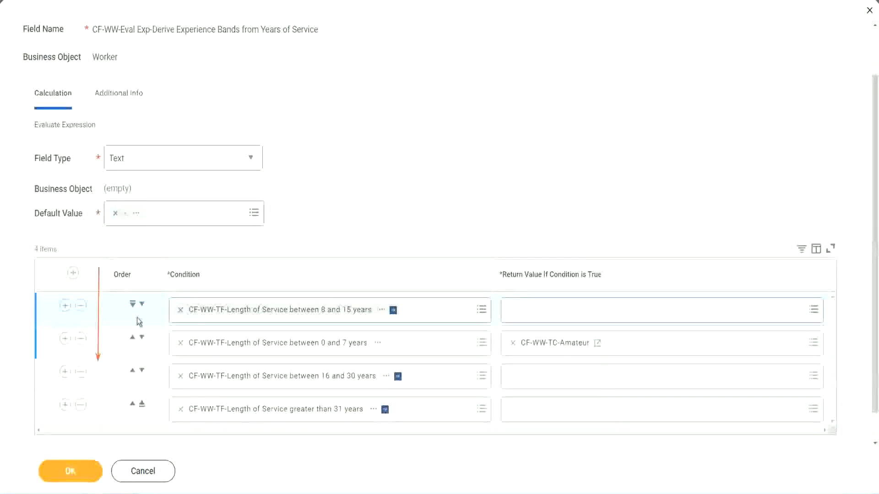
{"action": "left_click", "coordinate": [142, 304]}
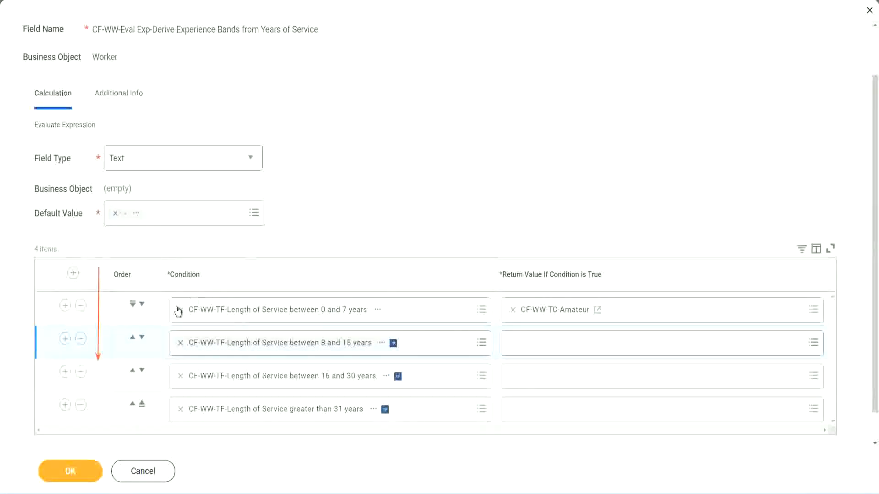
{"action": "left_click", "coordinate": [133, 339]}
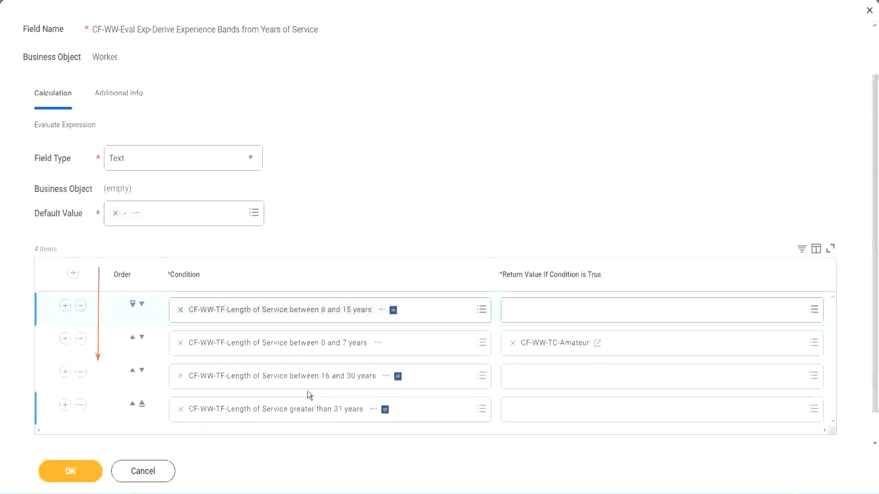
- Copy the text of the CF-WW-TC-Amateur return value and move the 8 to 15 years row back below the 0 to 7 years row
{"action": "right_click", "coordinate": [556, 350]}
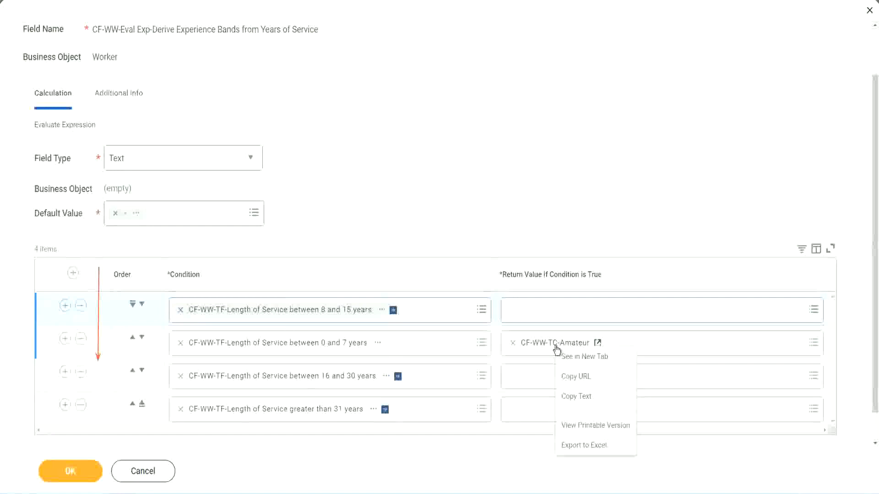
{"action": "left_click", "coordinate": [578, 398]}
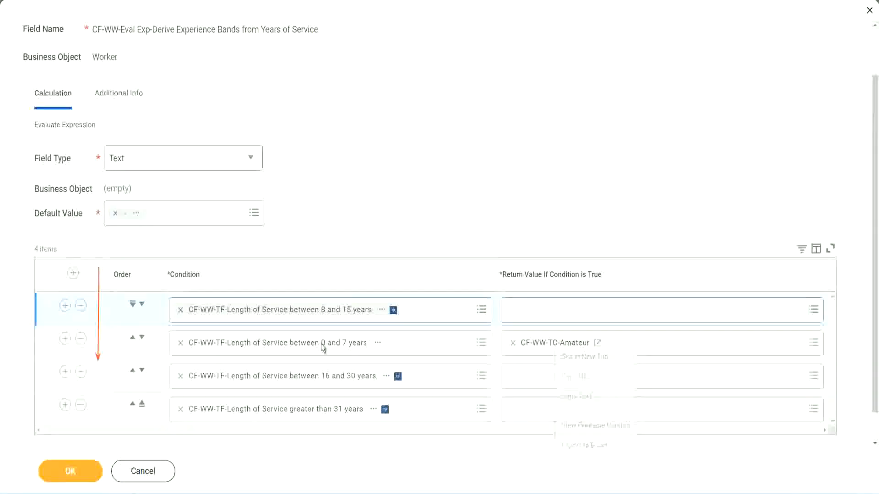
{"action": "left_click", "coordinate": [142, 304]}
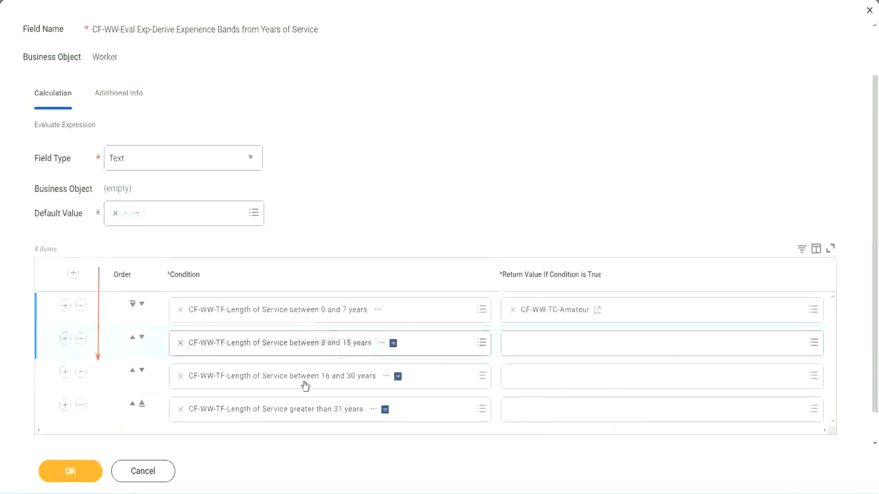
- Create a Global Text Constant calculated field named CF-WW-TC-Experienced for the second row's return value and continue to its calculation settings
{"action": "left_click", "coordinate": [515, 344]}
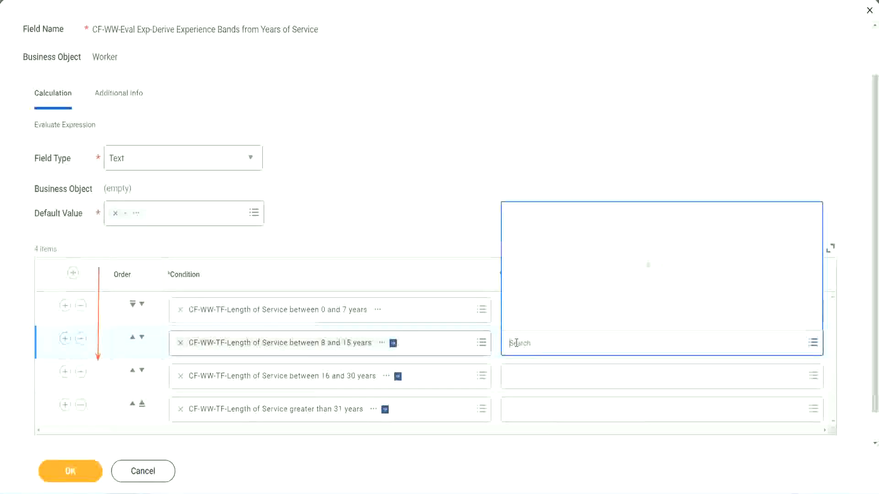
{"action": "left_click", "coordinate": [544, 321]}
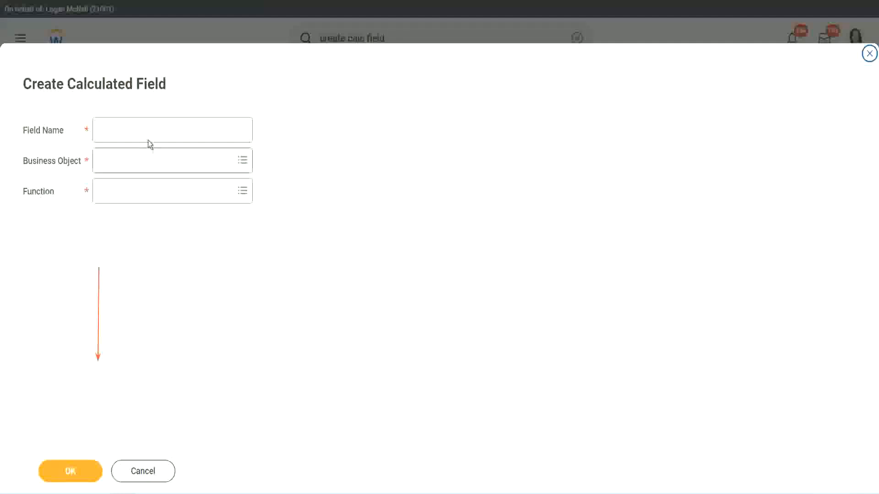
{"action": "left_click", "coordinate": [140, 130]}
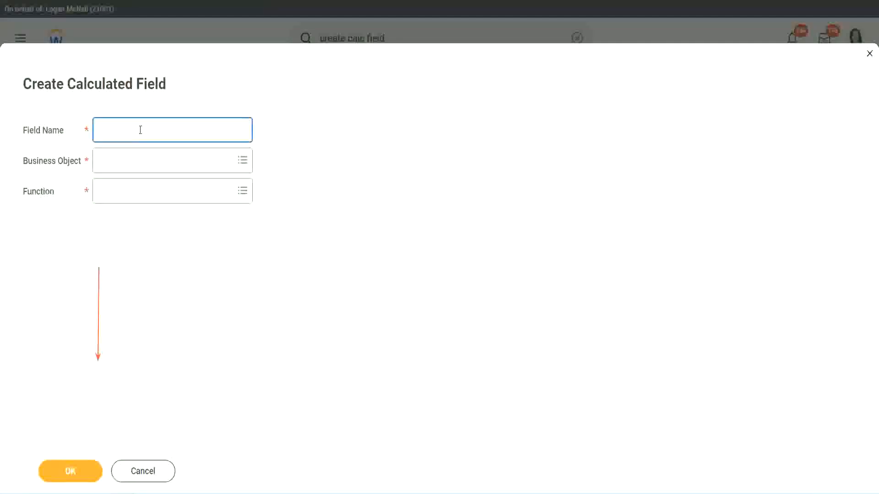
{"action": "type", "text": "CF-WW-TC-Amateur"}
{"action": "double_click", "coordinate": [151, 131]}
{"action": "type", "text": "Experienced"}
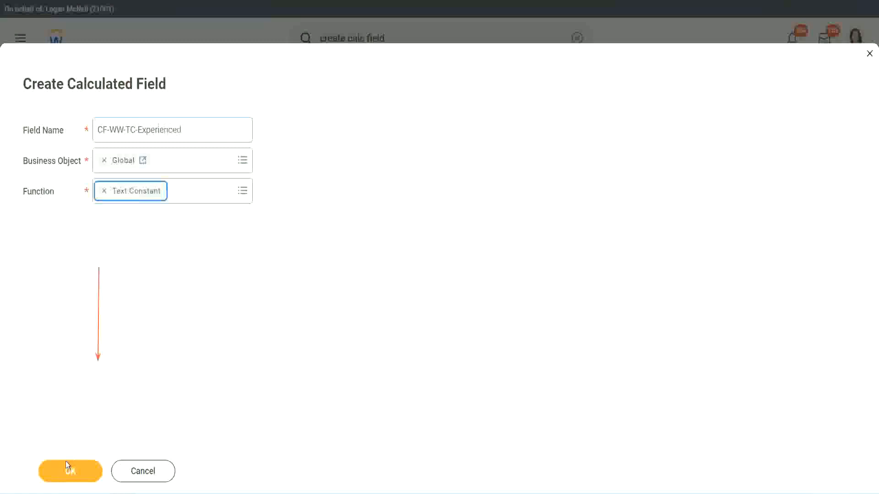
{"action": "left_click", "coordinate": [67, 463]}
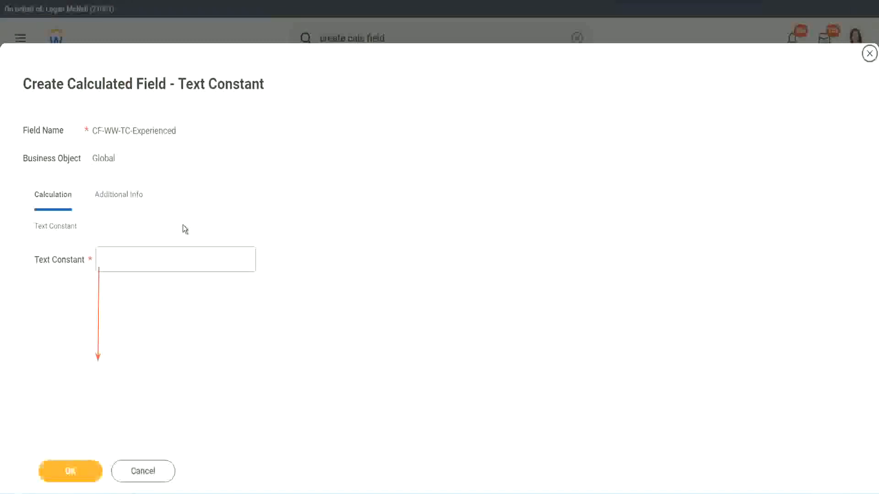
- Set the text constant's value to Experienced and save it as the second row's return value
{"action": "left_click", "coordinate": [134, 260]}
{"action": "type", "text": "Ex"}
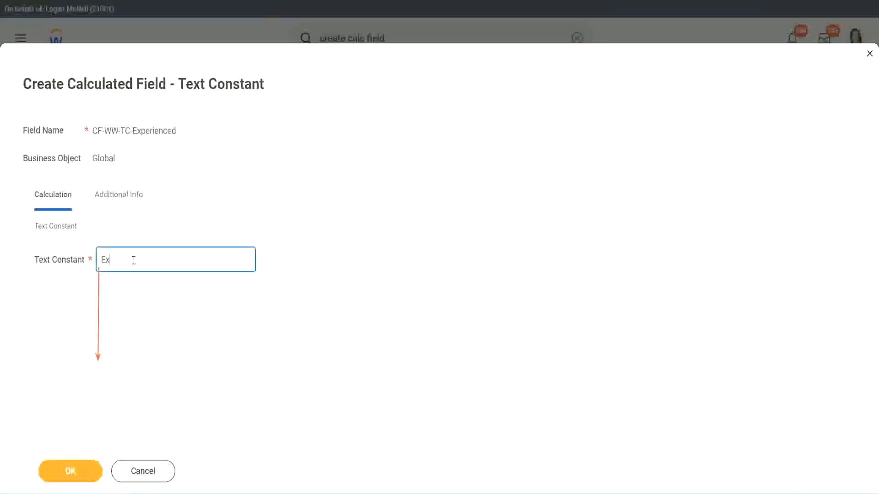
{"action": "type", "text": "perienced"}
{"action": "left_click", "coordinate": [73, 469]}
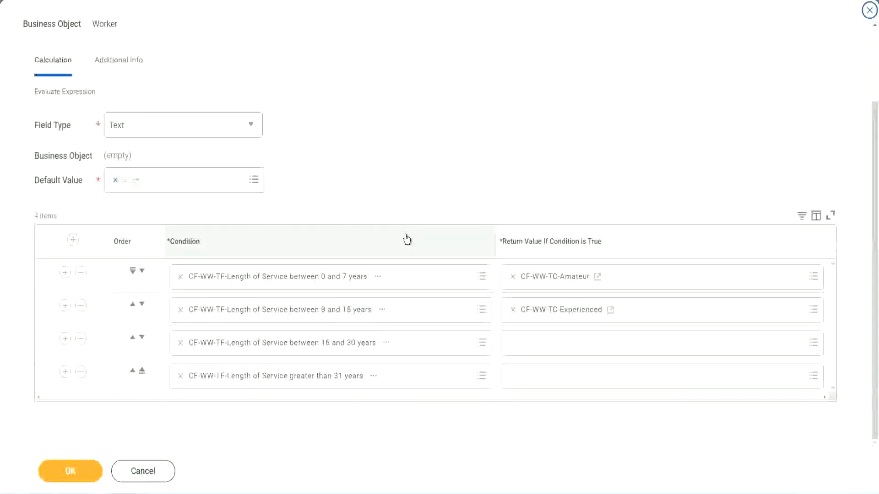
- Start a new calculated field for the third row's return value, named CF-WW-TC-Senior, with Global as its business object
{"action": "left_click", "coordinate": [548, 348]}
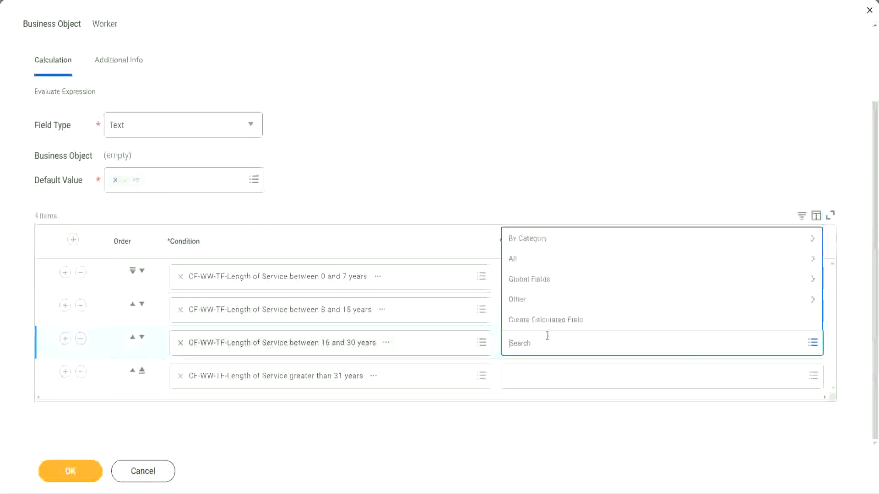
{"action": "left_click", "coordinate": [553, 320]}
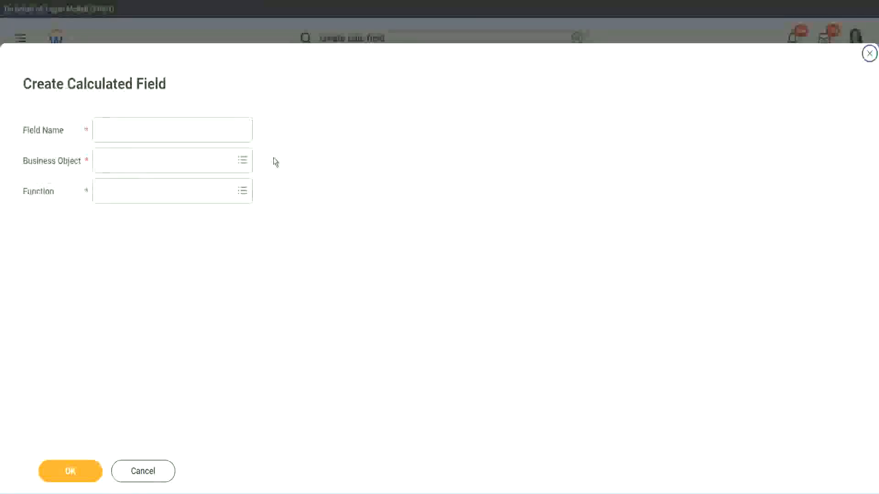
{"action": "left_click", "coordinate": [186, 129]}
{"action": "type", "text": "CF-WW-TC-Amateur"}
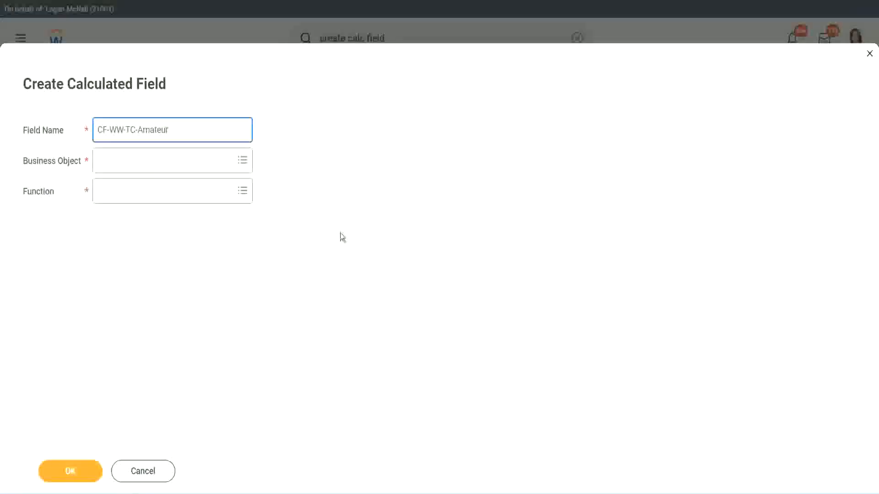
{"action": "left_click", "coordinate": [101, 161]}
{"action": "type", "text": "global"}
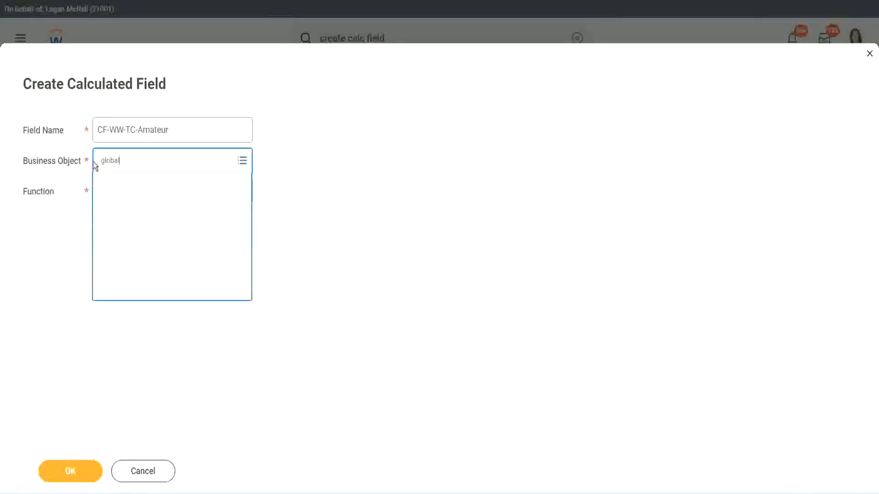
{"action": "key", "text": "Return"}
{"action": "double_click", "coordinate": [148, 130]}
{"action": "type", "text": "S"}
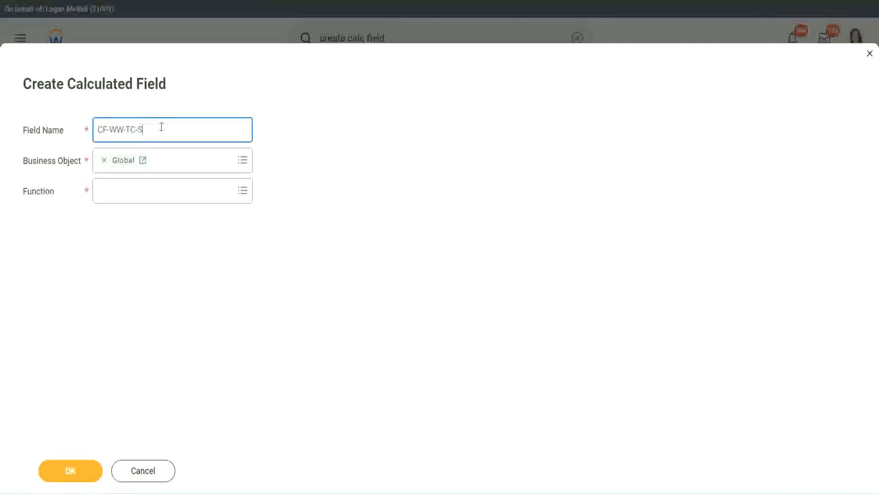
{"action": "type", "text": "enior"}
- Choose Text Constant as the function of CF-WW-TC-Senior and continue to its calculation settings
{"action": "left_click", "coordinate": [140, 200]}
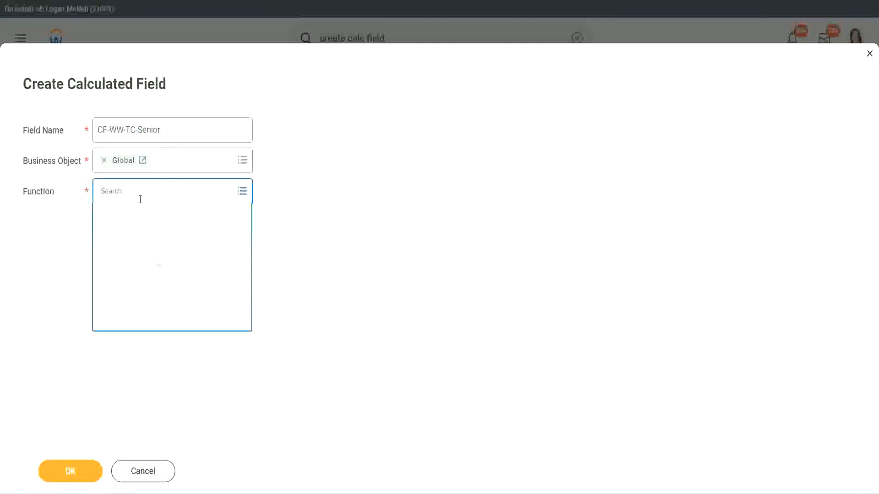
{"action": "type", "text": "tc"}
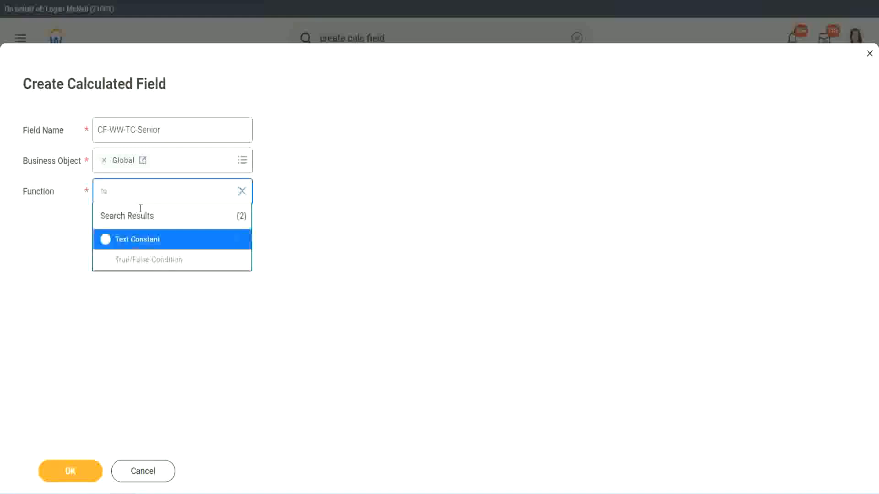
{"action": "left_click", "coordinate": [135, 239]}
{"action": "left_click", "coordinate": [71, 472]}
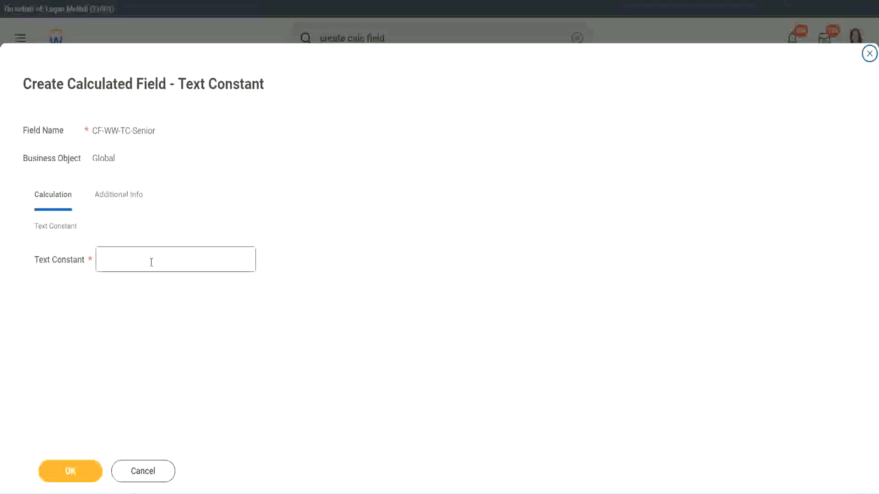
- Fill in the text constant's value for CF-WW-TC-Senior and save it as the third row's return value
{"action": "left_click", "coordinate": [148, 257]}
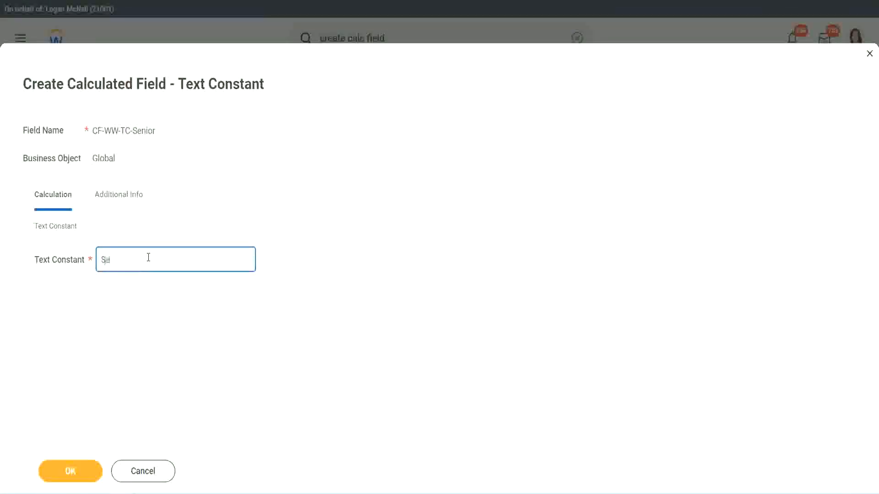
{"action": "left_click", "coordinate": [87, 465]}
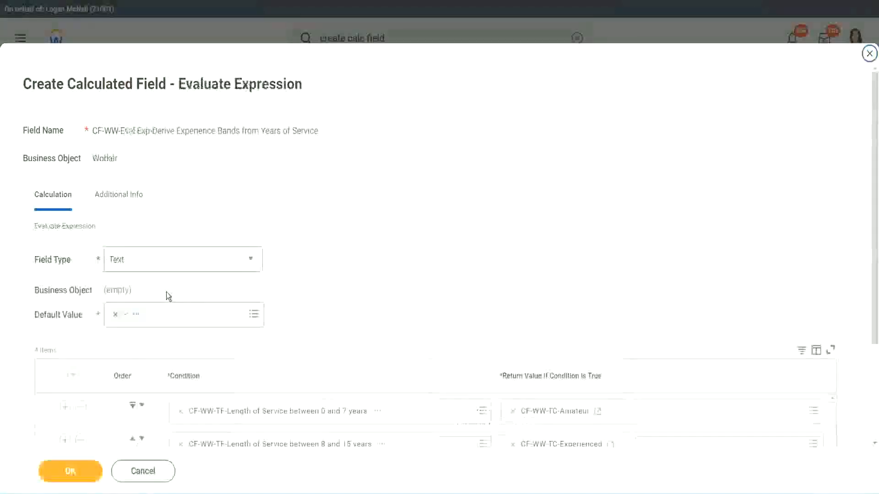
{"action": "scroll", "coordinate": [636, 328], "scroll_direction": "down", "scroll_amount": 3}
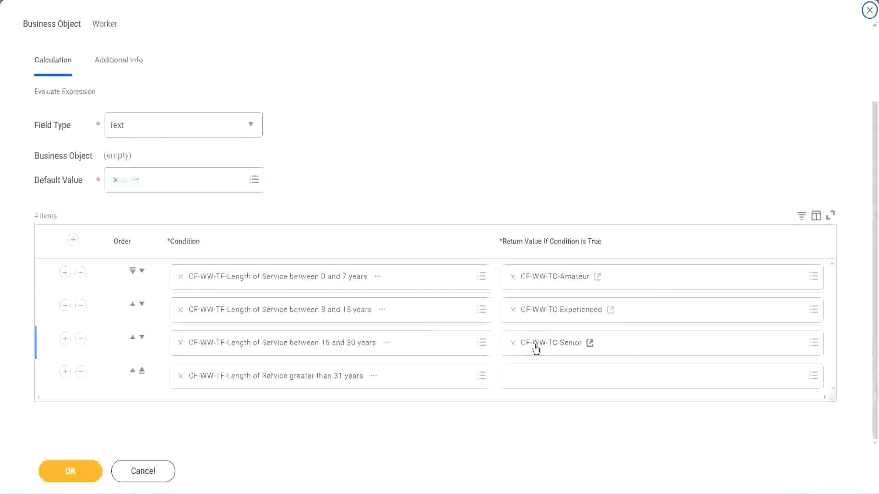
- Start a new calculated field for the fourth row's return value and name it CF-WW-TC-Legend, reusing the copied CF-WW-TC-Senior name
{"action": "right_click", "coordinate": [534, 345]}
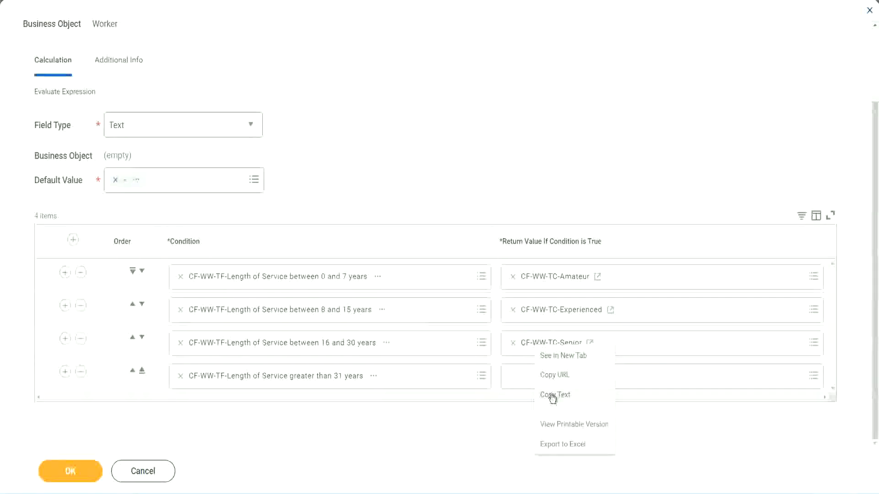
{"action": "left_click", "coordinate": [555, 394]}
{"action": "left_click", "coordinate": [534, 380]}
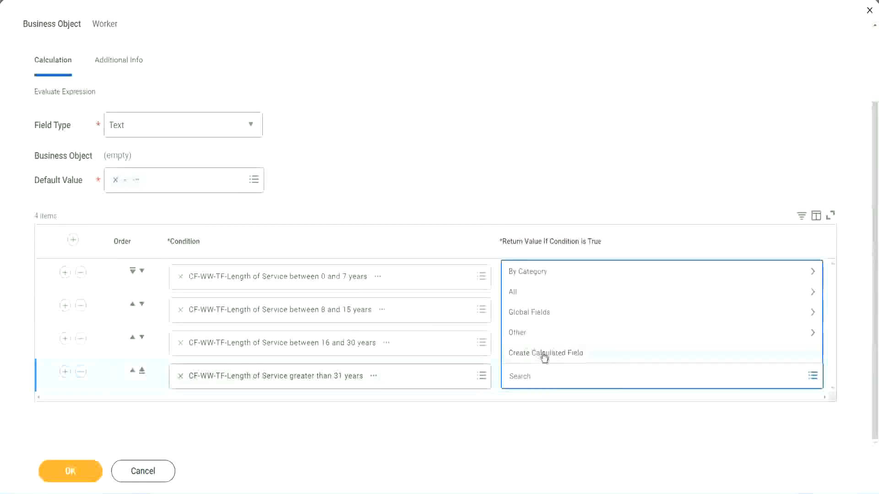
{"action": "left_click", "coordinate": [543, 355]}
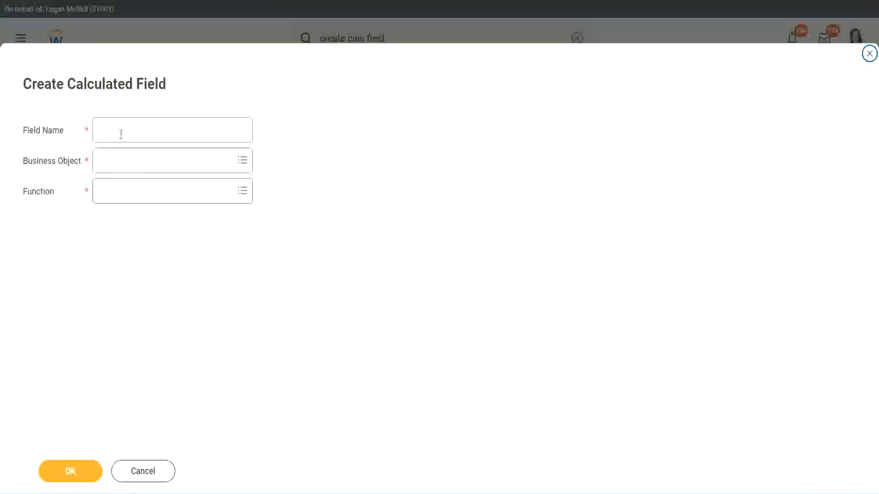
{"action": "left_click", "coordinate": [121, 134]}
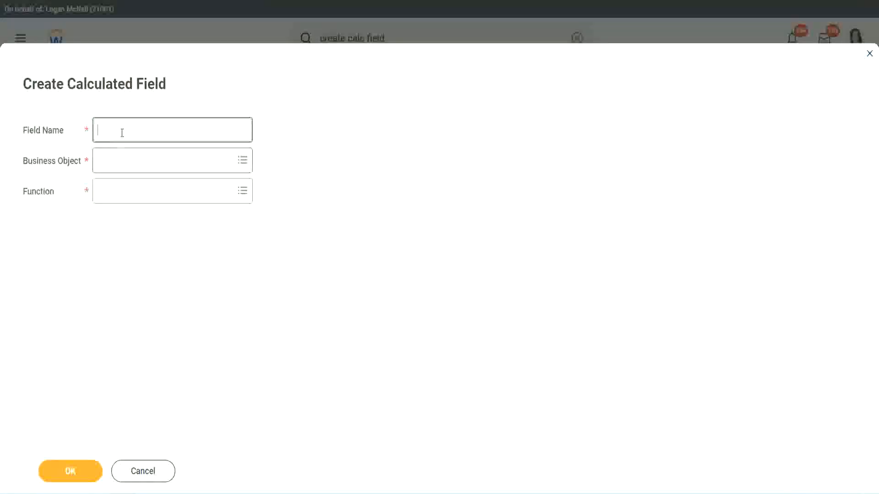
{"action": "key", "text": "ctrl+v"}
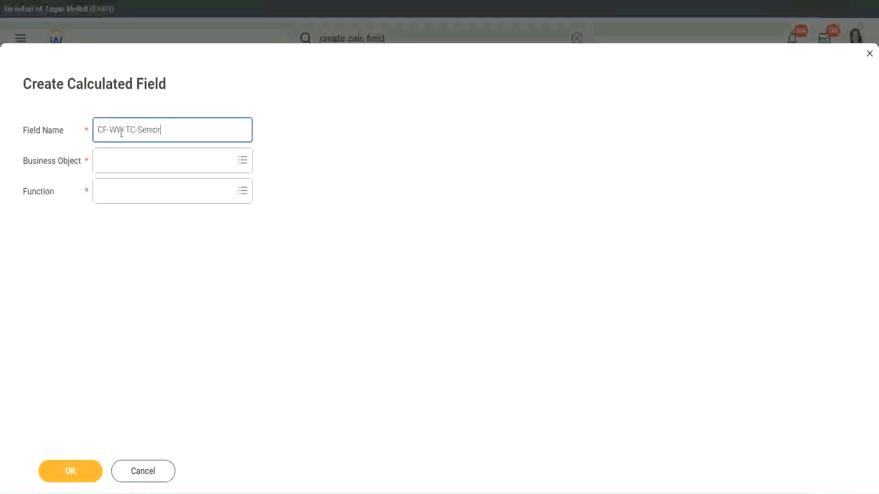
{"action": "key", "text": "ctrl+shift+Left"}
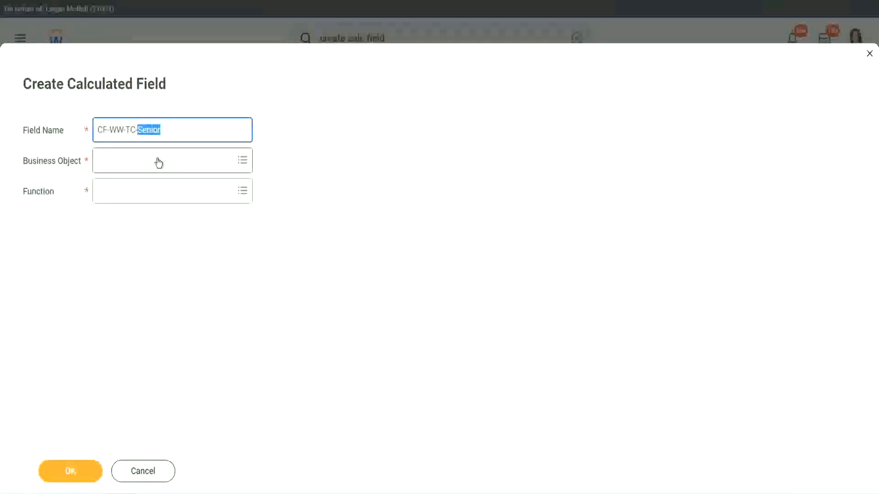
{"action": "type", "text": "Legend"}
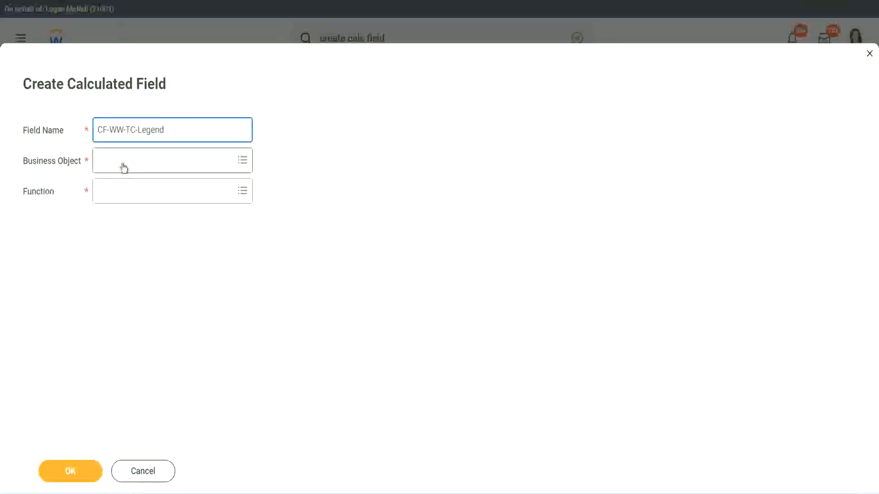
- Give CF-WW-TC-Legend the business object Global and the function Text Constant, and continue to its calculation settings
{"action": "left_click", "coordinate": [123, 164]}
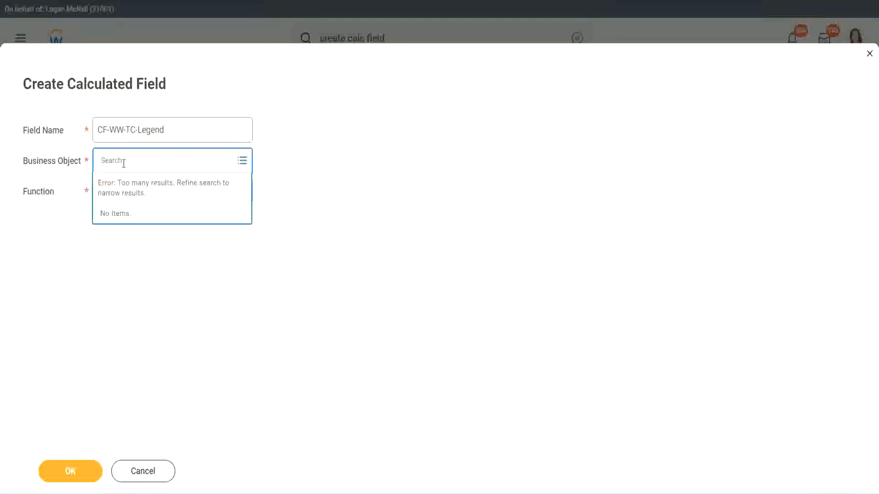
{"action": "type", "text": "Glo"}
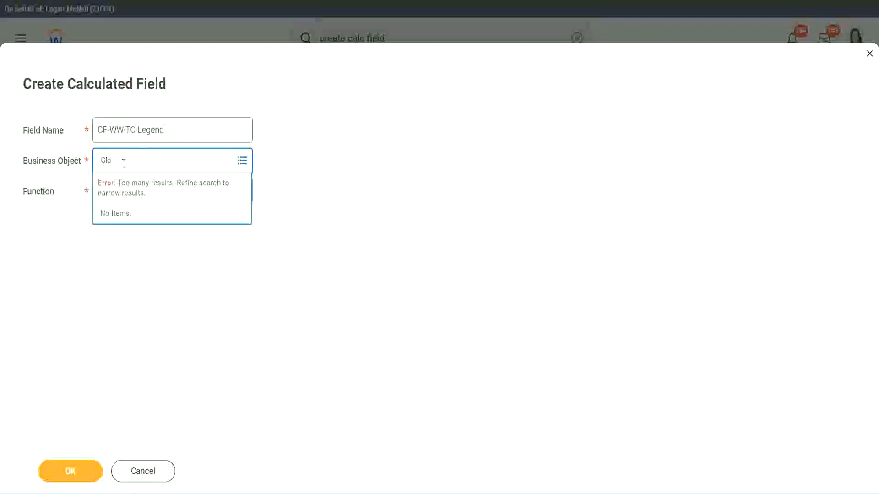
{"action": "type", "text": "bal"}
{"action": "key", "text": "Return"}
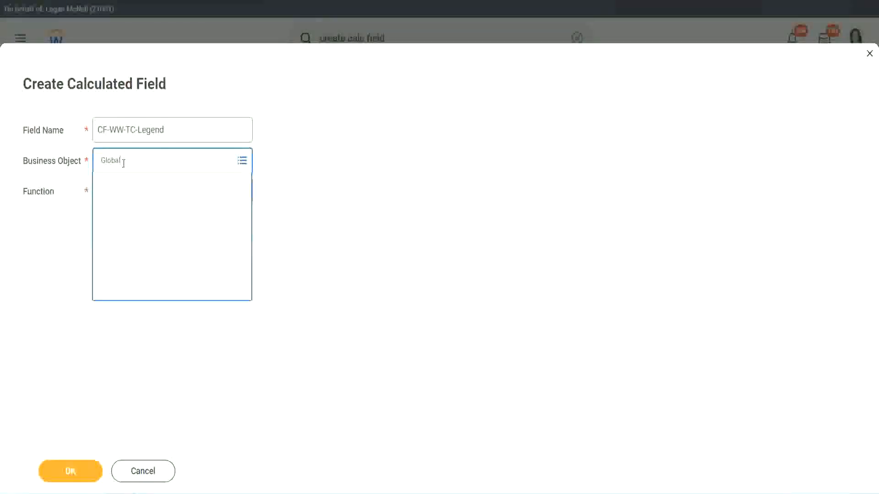
{"action": "left_click", "coordinate": [130, 211]}
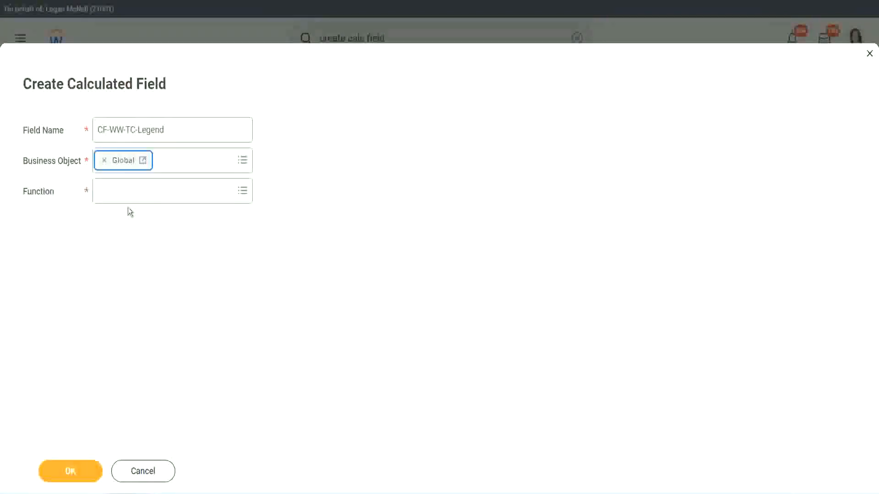
{"action": "left_click", "coordinate": [127, 191]}
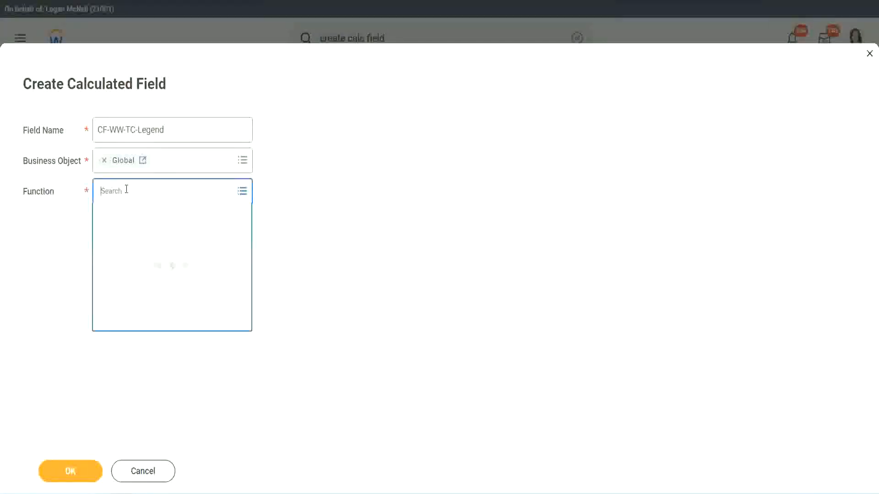
{"action": "type", "text": "te"}
{"action": "key", "text": "Return"}
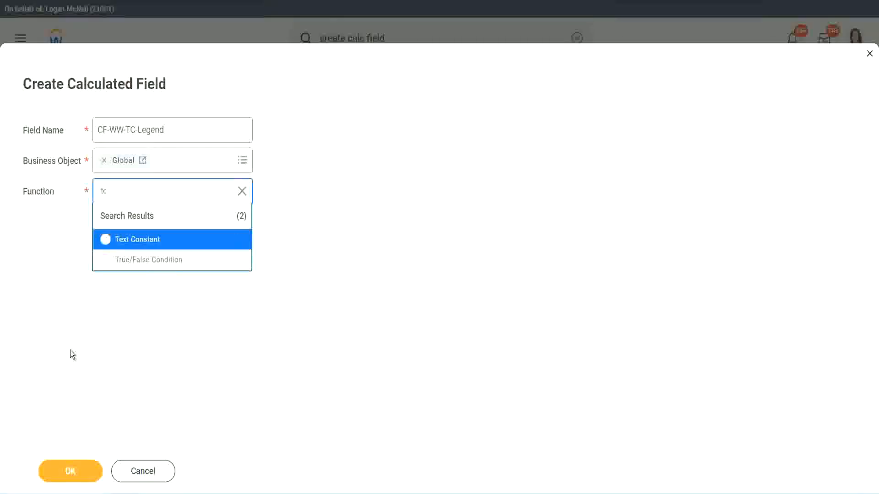
{"action": "left_click", "coordinate": [163, 241]}
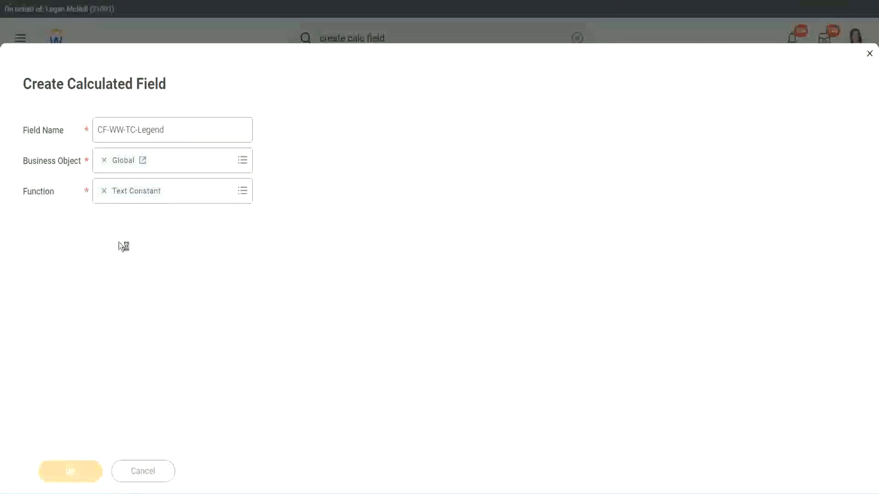
- Set the text constant's value to Legend and save it as the fourth row's return value
{"action": "left_click", "coordinate": [113, 261]}
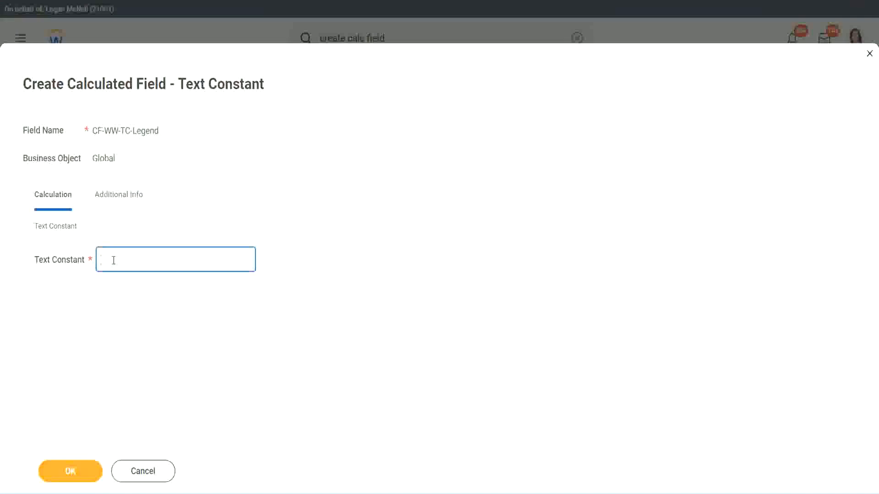
{"action": "type", "text": "Legend"}
{"action": "left_click", "coordinate": [73, 473]}
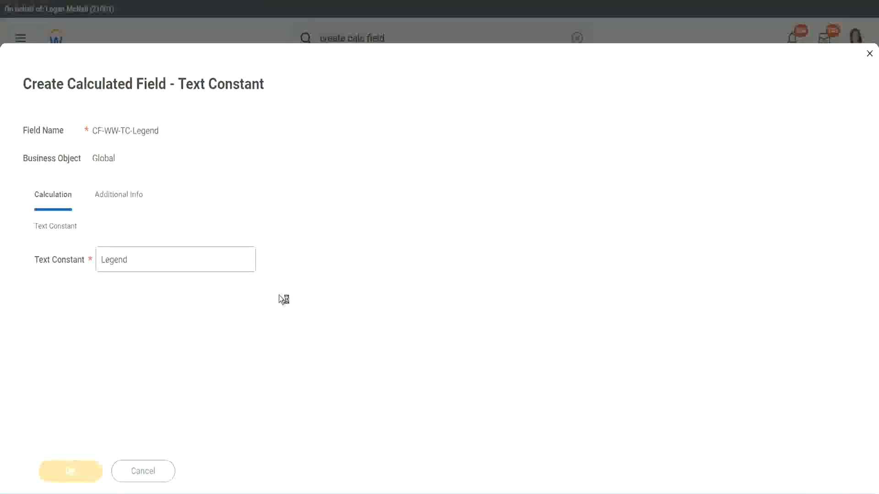
- Review the field type, conditions and return values of the Evaluate Expression calculated field and save it
{"action": "scroll", "coordinate": [466, 246], "scroll_direction": "down", "scroll_amount": 3}
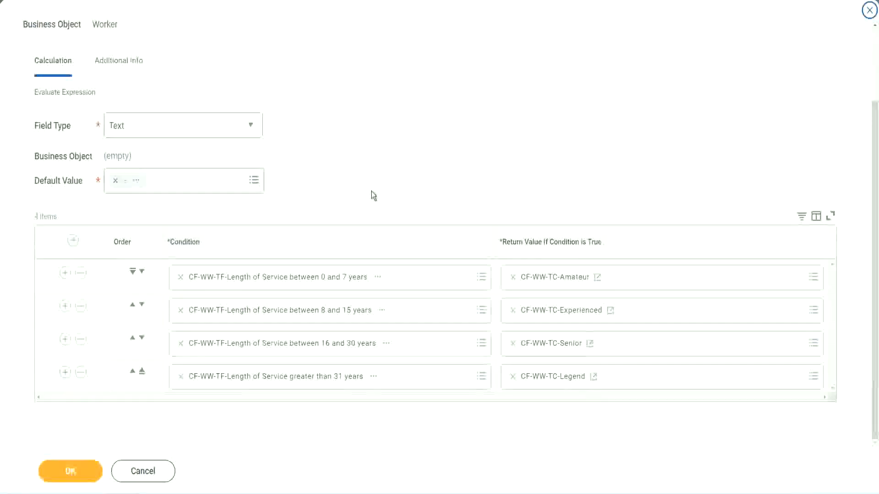
{"action": "scroll", "coordinate": [372, 184], "scroll_direction": "up", "scroll_amount": 1}
{"action": "scroll", "coordinate": [372, 184], "scroll_direction": "up", "scroll_amount": 1}
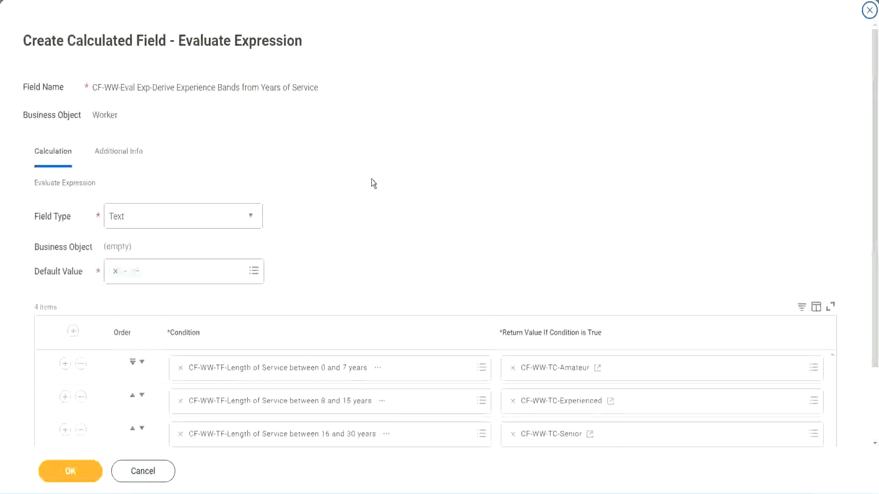
{"action": "scroll", "coordinate": [372, 183], "scroll_direction": "down", "scroll_amount": 2}
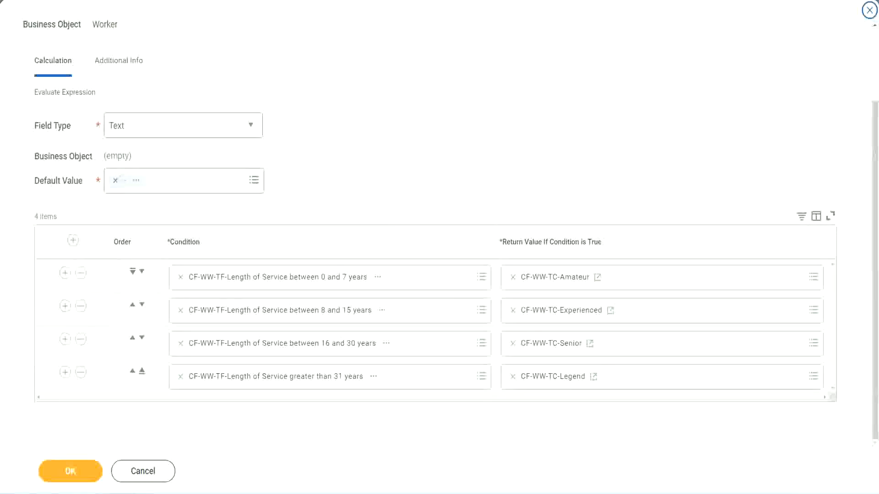
{"action": "left_click_drag", "start_coordinate": [563, 129], "coordinate": [570, 218]}
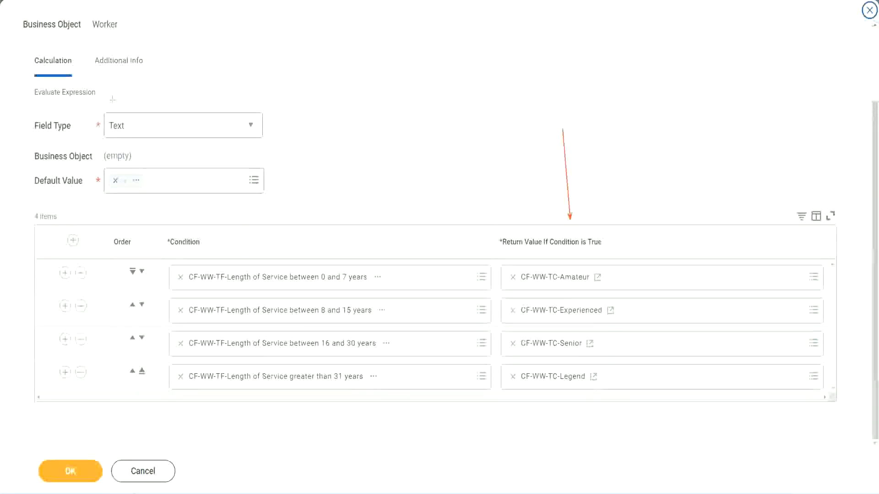
{"action": "left_click_drag", "start_coordinate": [109, 79], "coordinate": [112, 110]}
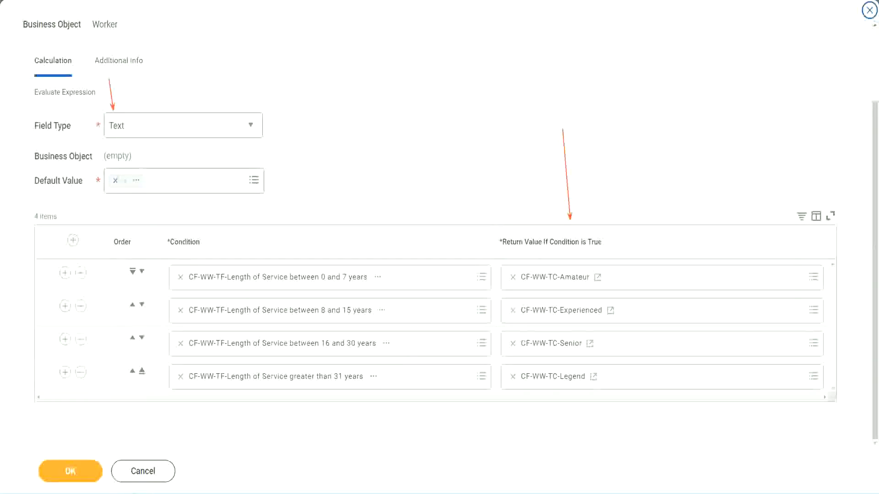
{"action": "left_click", "coordinate": [74, 470]}
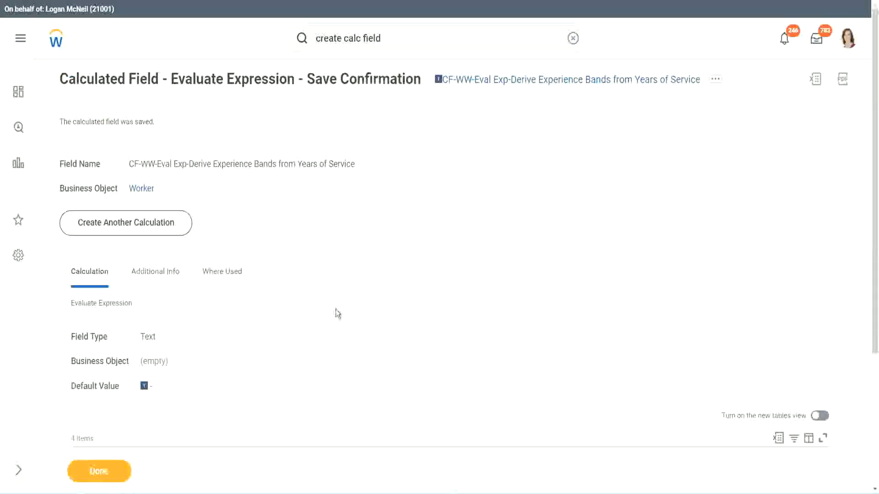
- Check the saved calculated field's conditions, copy its name and close the save confirmation
{"action": "scroll", "coordinate": [339, 316], "scroll_direction": "down", "scroll_amount": 4}
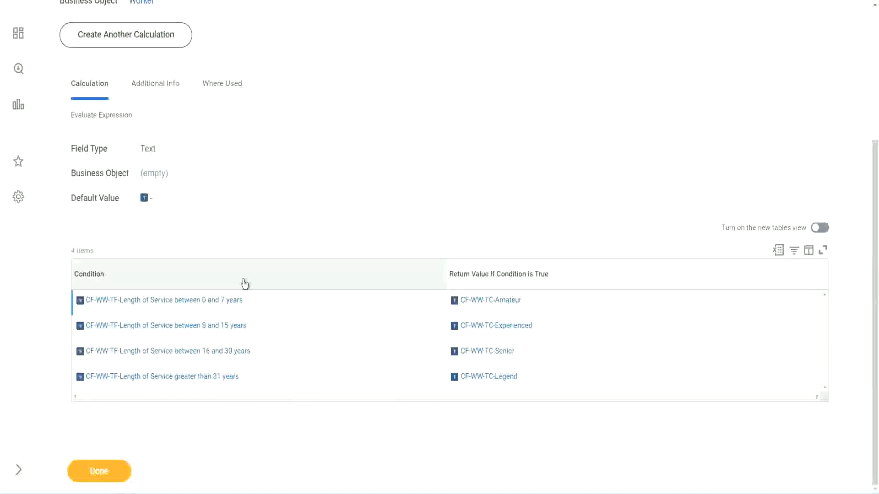
{"action": "scroll", "coordinate": [275, 229], "scroll_direction": "up", "scroll_amount": 4}
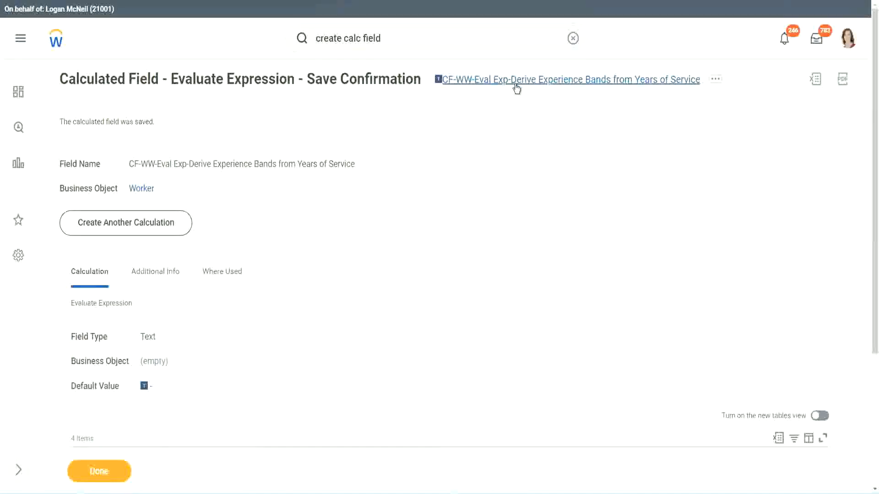
{"action": "left_click", "coordinate": [542, 140]}
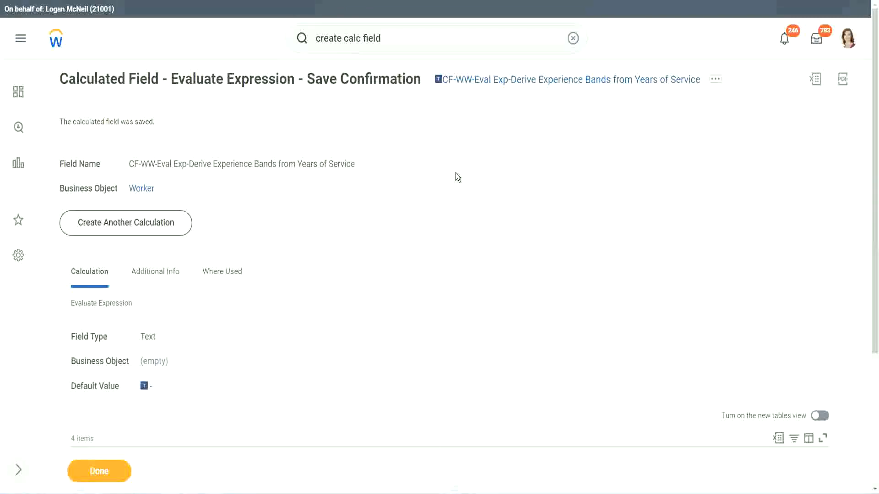
{"action": "left_click", "coordinate": [97, 472]}
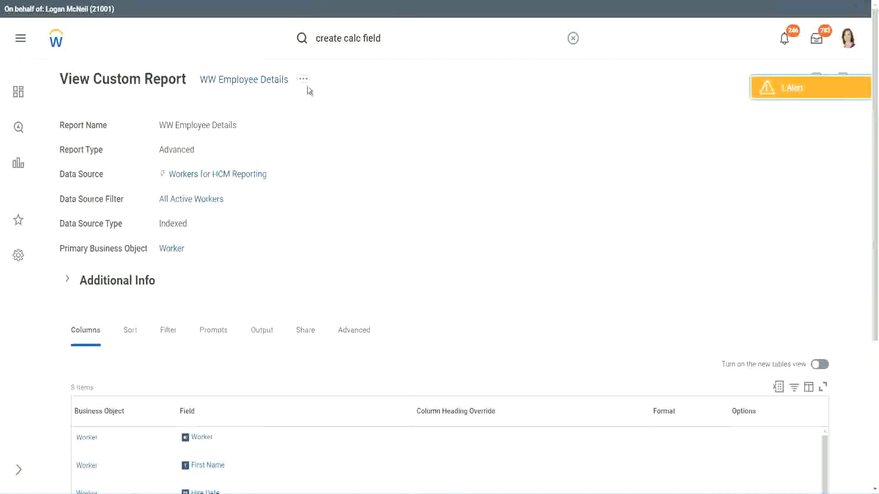
- Open the custom report WW Employee Details for editing
{"action": "left_click", "coordinate": [304, 82]}
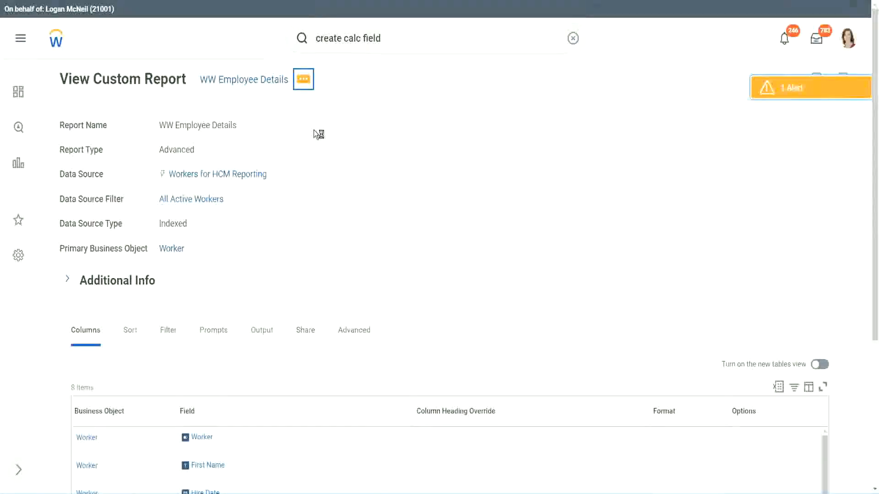
{"action": "mouse_move", "coordinate": [357, 129]}
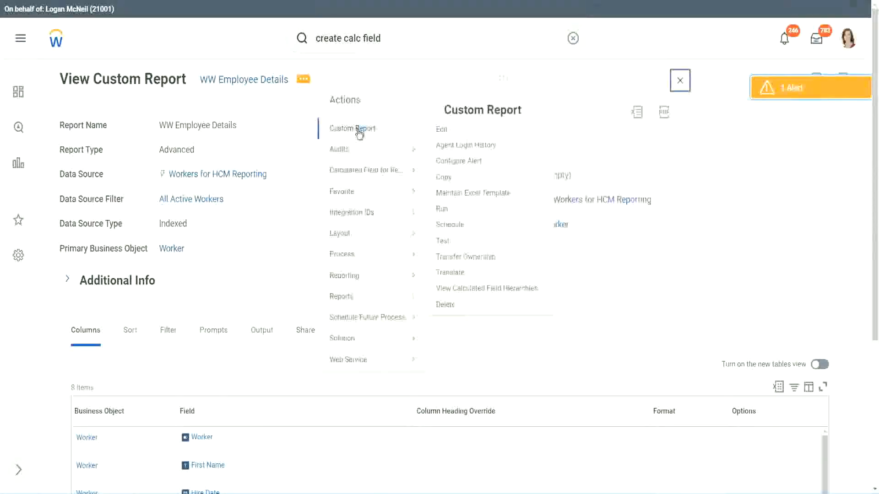
{"action": "left_click", "coordinate": [446, 131]}
- Add an empty Worker row at the end of the report's columns and remove the Years of Service column row
{"action": "scroll", "coordinate": [320, 200], "scroll_direction": "down", "scroll_amount": 4}
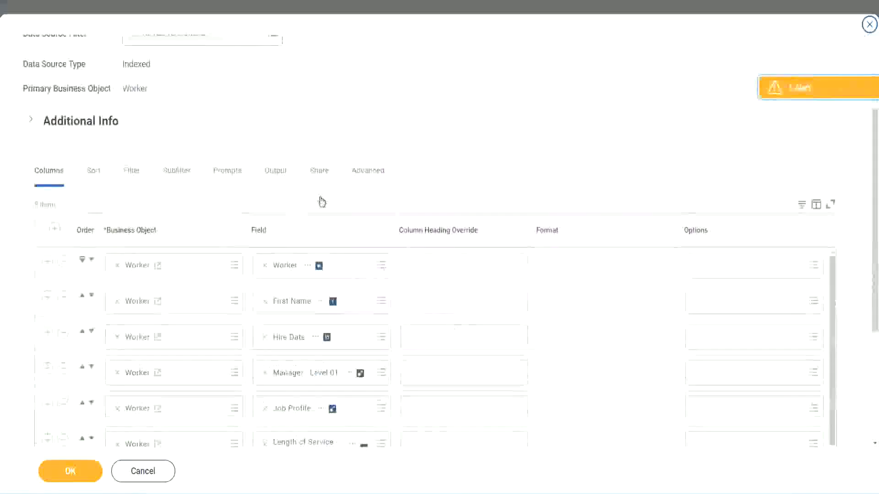
{"action": "scroll", "coordinate": [322, 202], "scroll_direction": "down", "scroll_amount": 2}
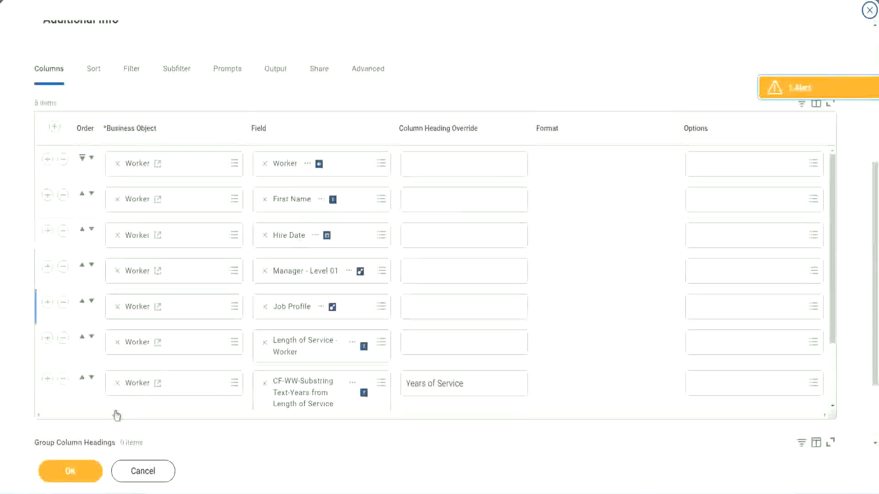
{"action": "left_click", "coordinate": [47, 379]}
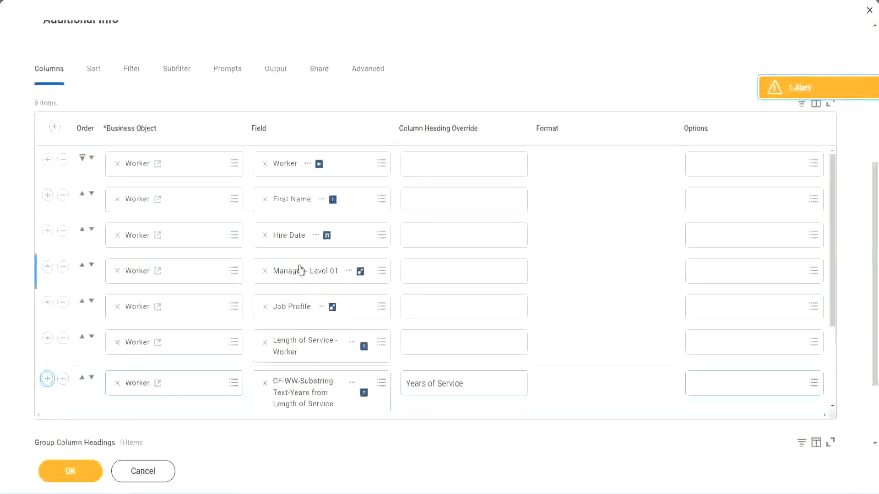
{"action": "scroll", "coordinate": [275, 320], "scroll_direction": "down", "scroll_amount": 2}
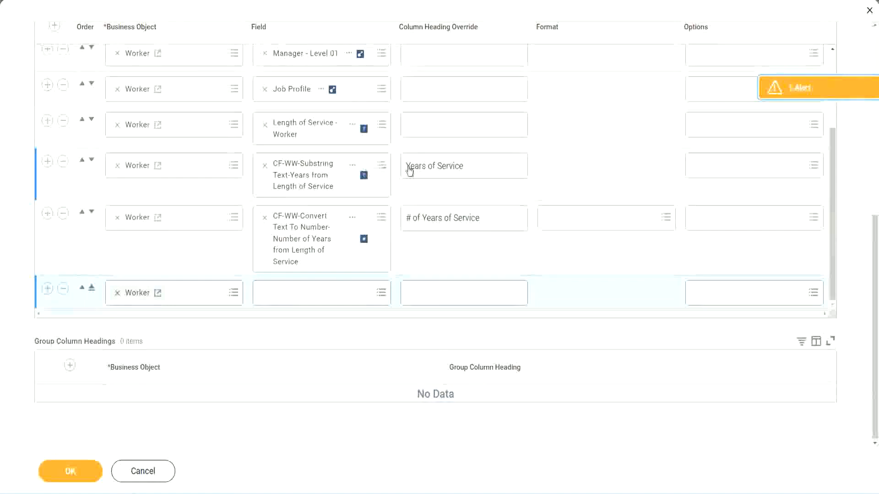
{"action": "left_click", "coordinate": [64, 162]}
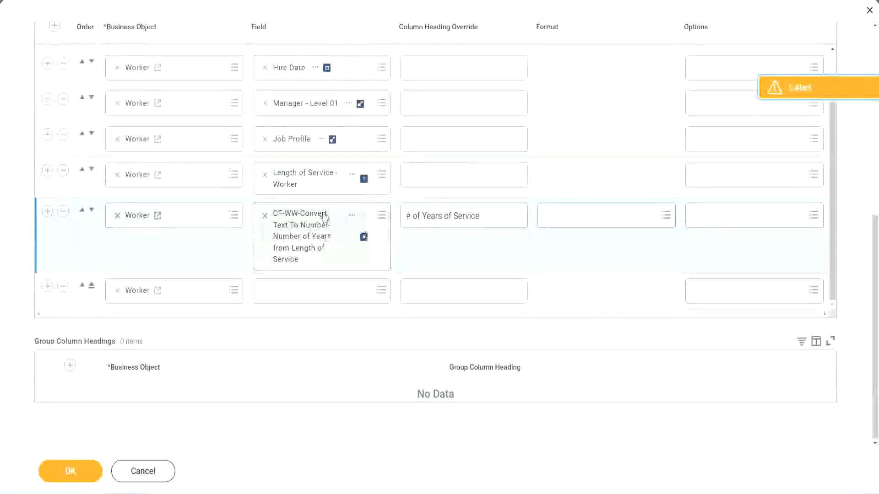
- Set the new last row's field to CF-WW-Eval Exp-Derive Experience Bands from Years of Service, using the copied name
{"action": "left_click", "coordinate": [288, 290]}
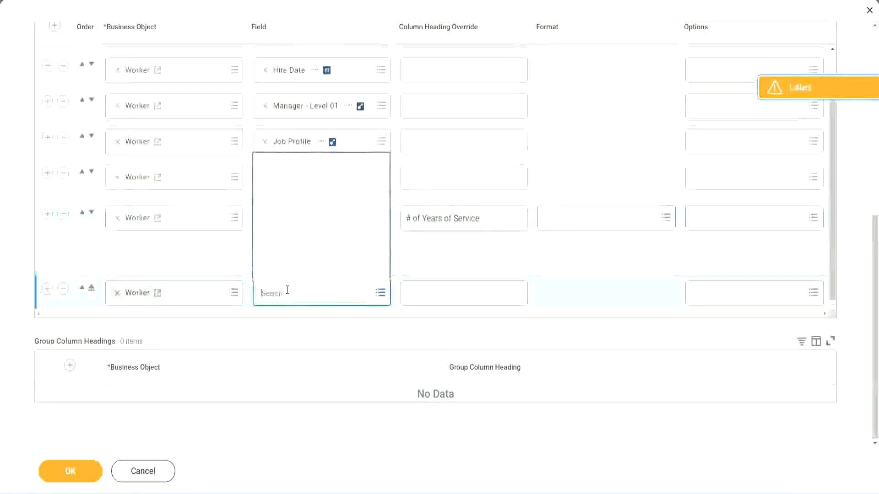
{"action": "key", "text": "ctrl+v"}
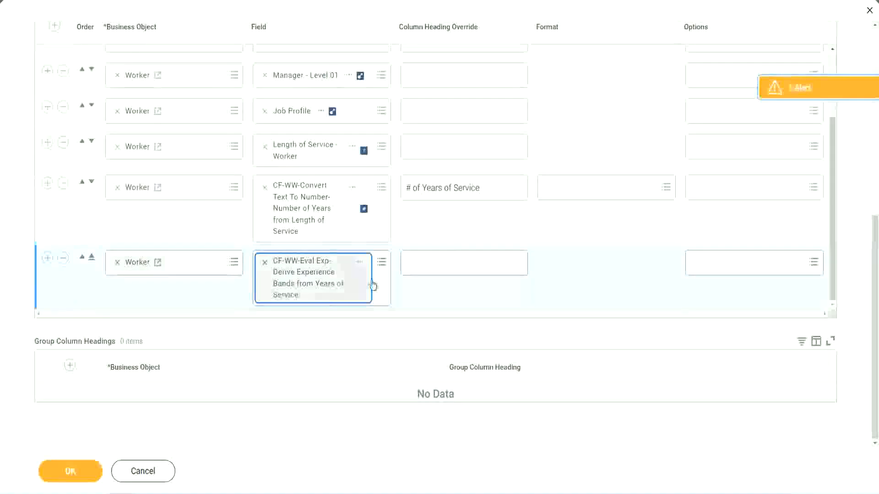
- Set the last column's heading override to Experience Bands and save the report definition
{"action": "left_click", "coordinate": [448, 263]}
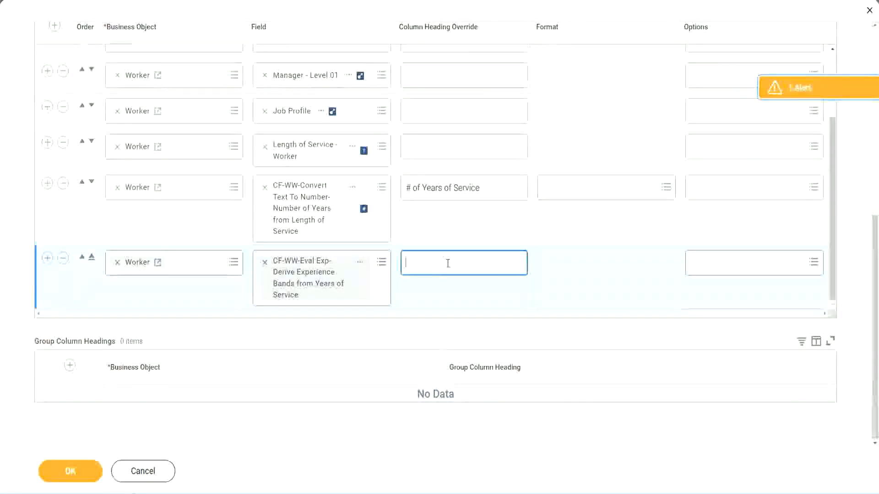
{"action": "type", "text": "Expe"}
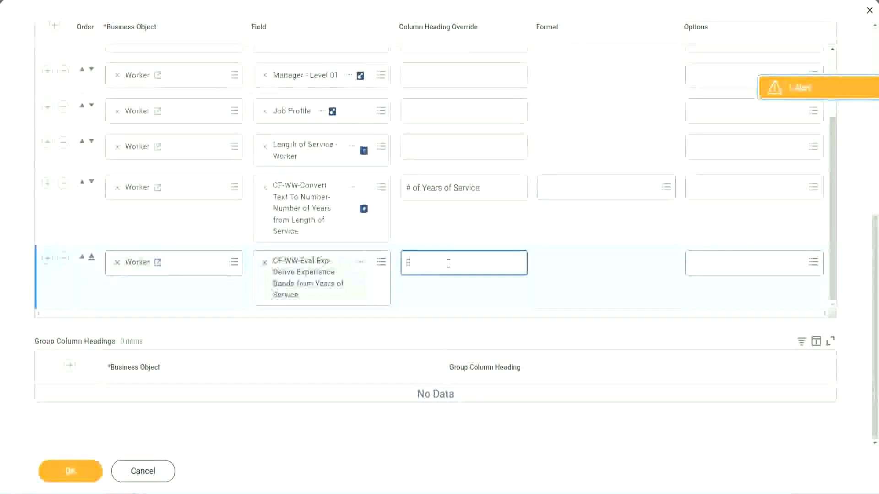
{"action": "type", "text": "rience"}
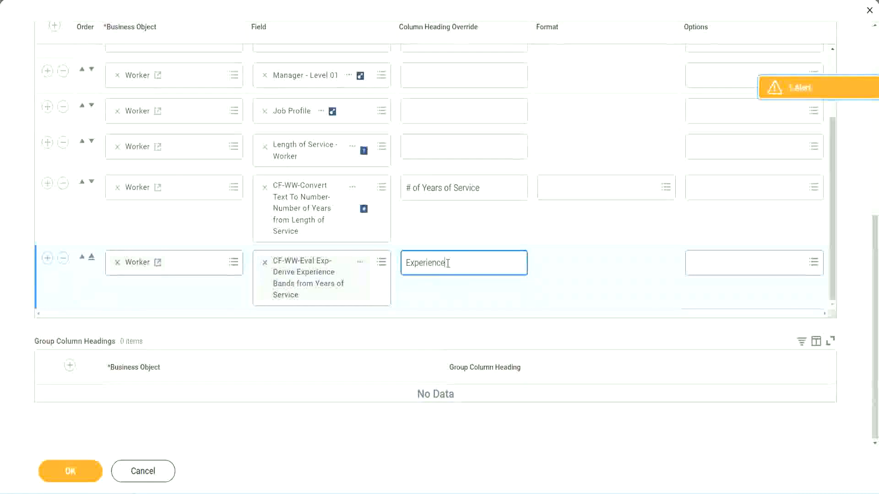
{"action": "type", "text": " Bands"}
{"action": "left_click", "coordinate": [84, 474]}
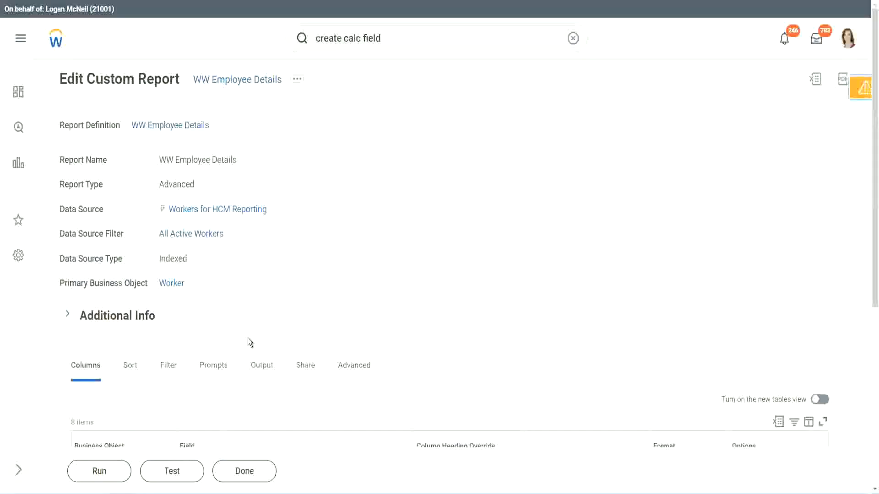
- Run the WW Employee Details report with all worker type prompts left blank
{"action": "scroll", "coordinate": [274, 310], "scroll_direction": "down", "scroll_amount": 5}
{"action": "left_click", "coordinate": [102, 470]}
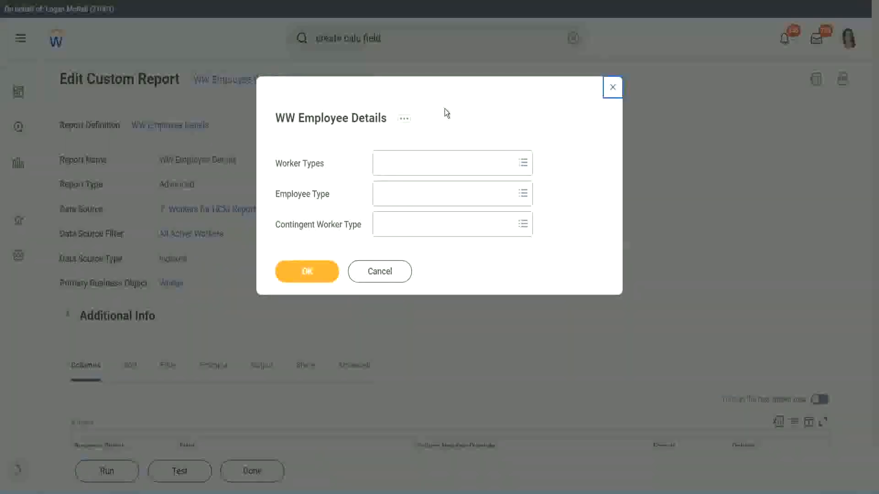
{"action": "left_click", "coordinate": [306, 271]}
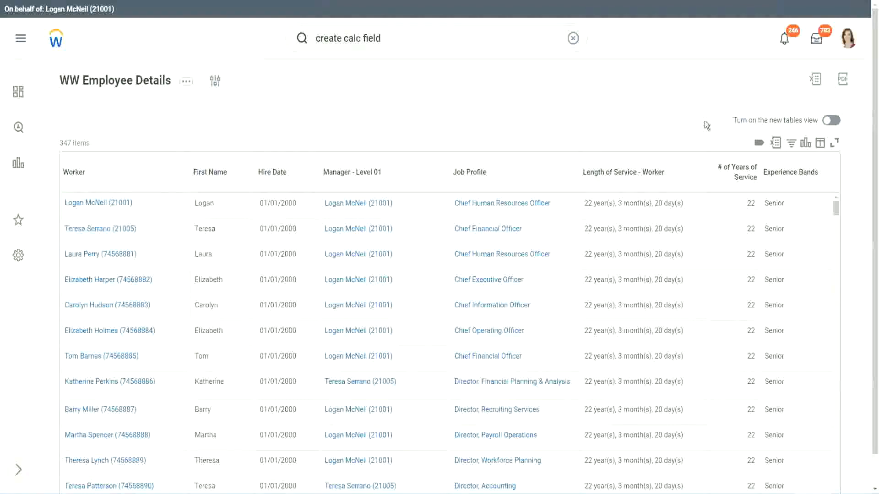
- Compare the first worker's years of service with the 16 - 30 years Senior range in the Notepad++ notes
{"action": "scroll", "coordinate": [732, 151], "scroll_direction": "down", "scroll_amount": 1}
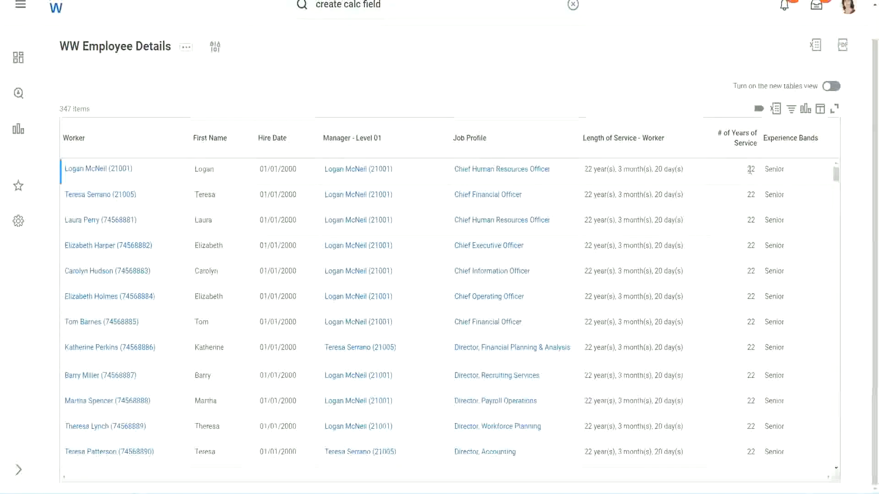
{"action": "double_click", "coordinate": [751, 171]}
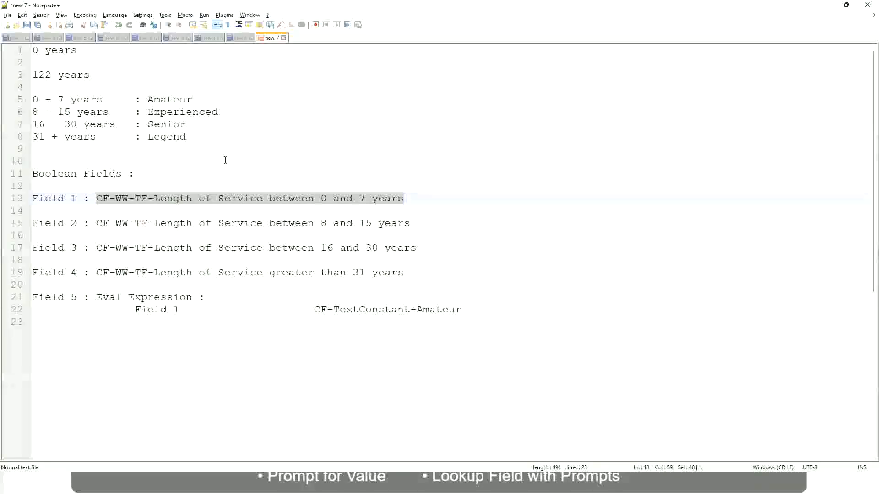
{"action": "left_click", "coordinate": [226, 160]}
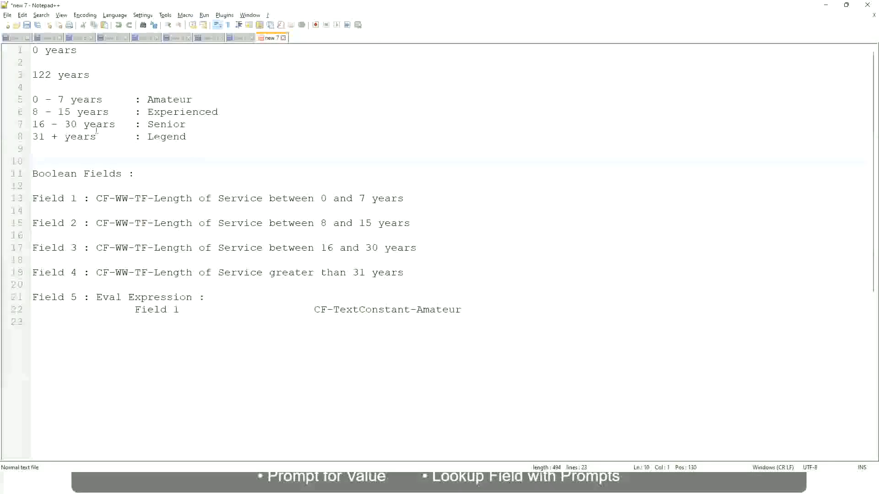
{"action": "left_click", "coordinate": [150, 124]}
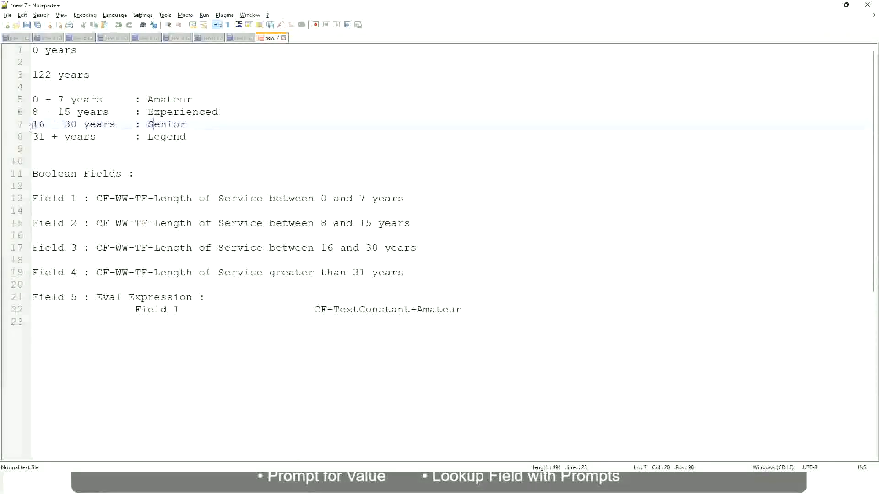
{"action": "left_click_drag", "start_coordinate": [31, 124], "coordinate": [86, 125]}
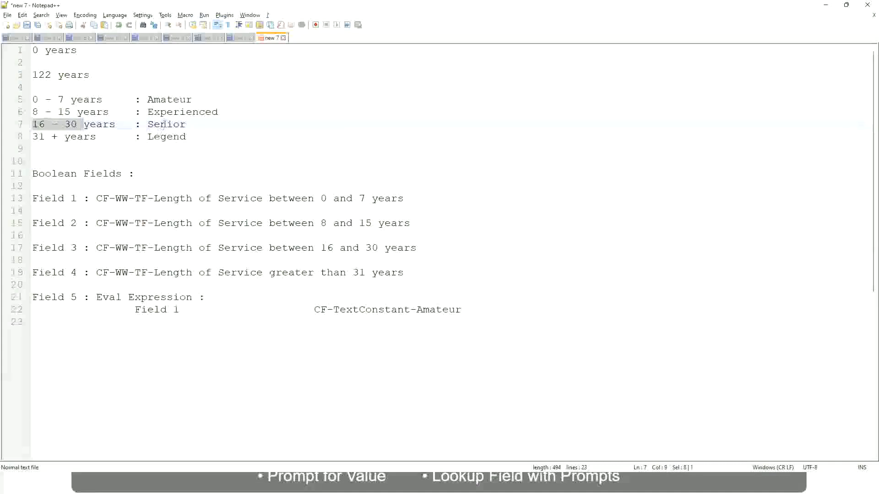
{"action": "double_click", "coordinate": [163, 125]}
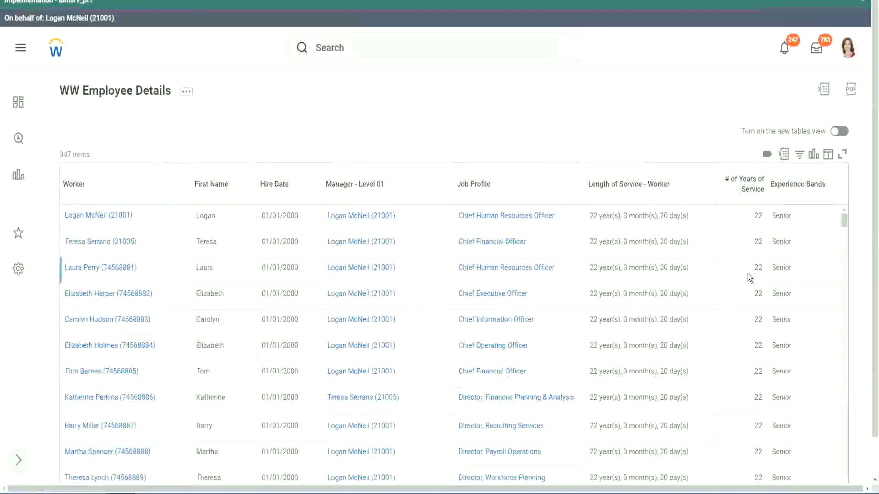
- Back in the Workday report, examine the years of service and experience bands down the list of workers
{"action": "scroll", "coordinate": [748, 274], "scroll_direction": "down", "scroll_amount": 3}
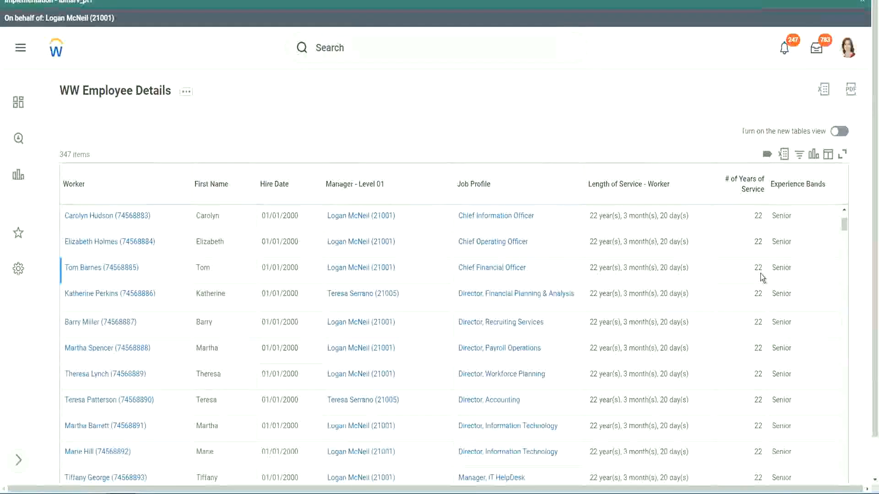
{"action": "scroll", "coordinate": [760, 279], "scroll_direction": "down", "scroll_amount": 8}
{"action": "scroll", "coordinate": [765, 303], "scroll_direction": "down", "scroll_amount": 7}
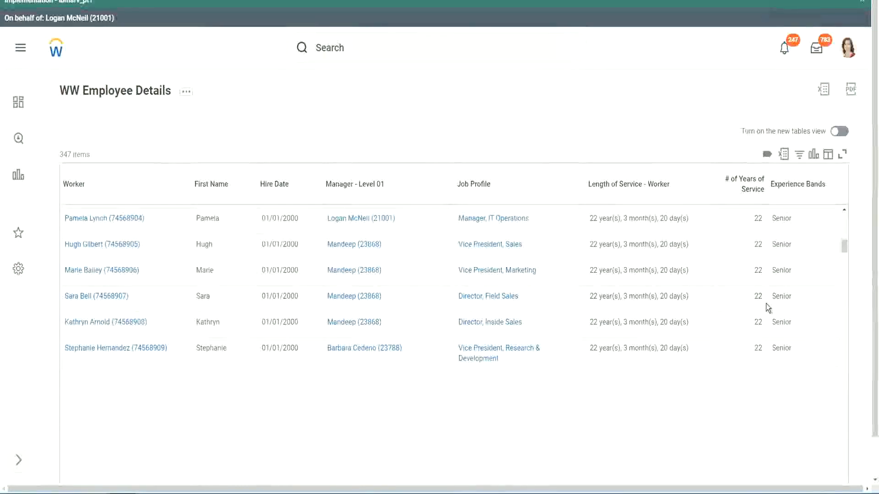
{"action": "scroll", "coordinate": [774, 316], "scroll_direction": "down", "scroll_amount": 2}
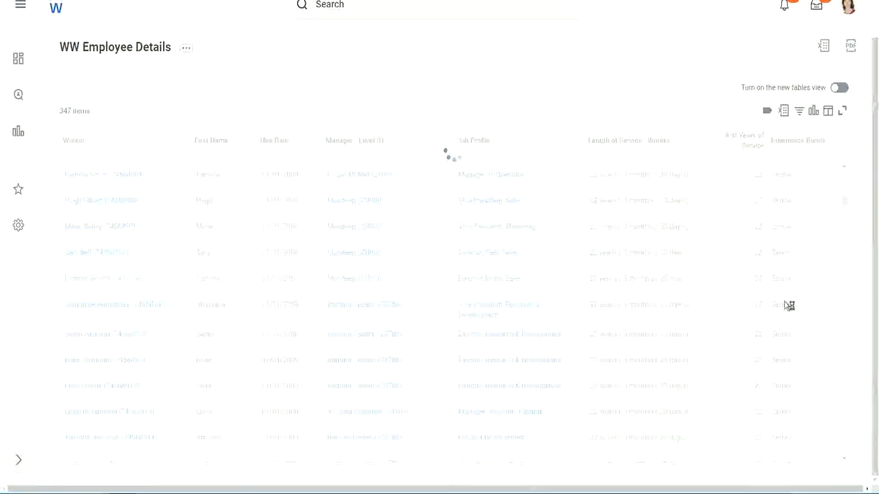
{"action": "scroll", "coordinate": [814, 259], "scroll_direction": "down", "scroll_amount": 5}
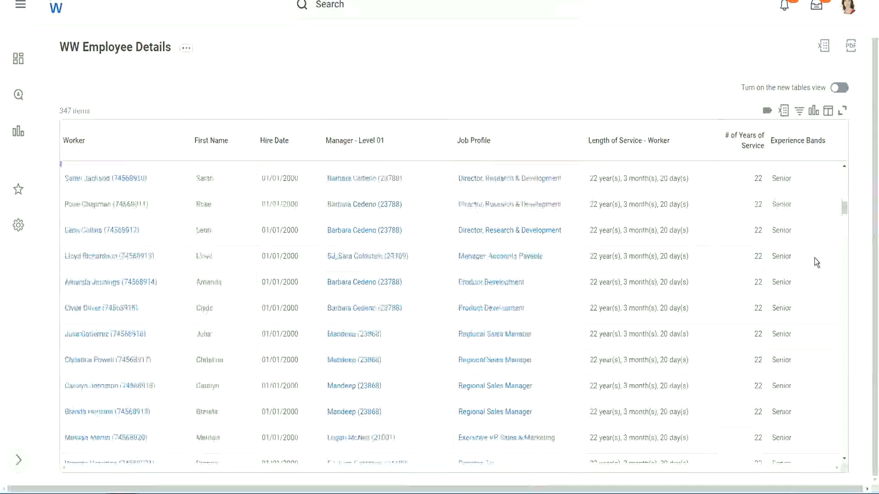
{"action": "scroll", "coordinate": [815, 262], "scroll_direction": "down", "scroll_amount": 3}
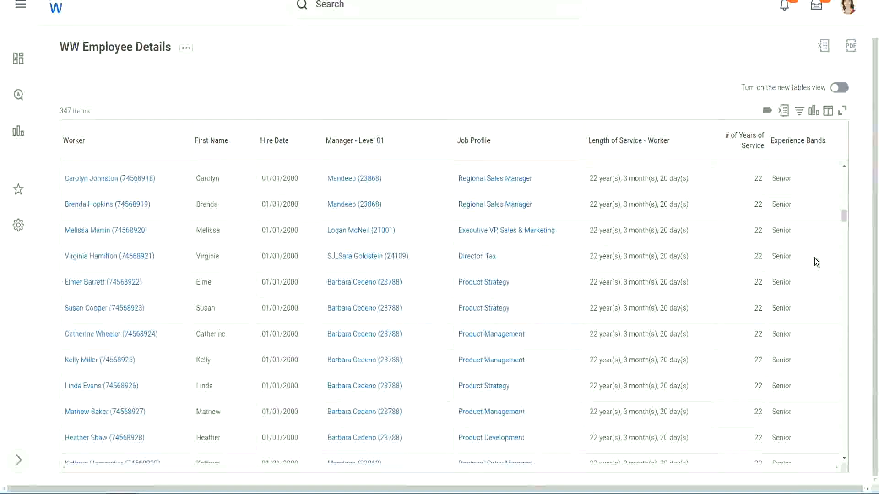
{"action": "scroll", "coordinate": [815, 260], "scroll_direction": "down", "scroll_amount": 6}
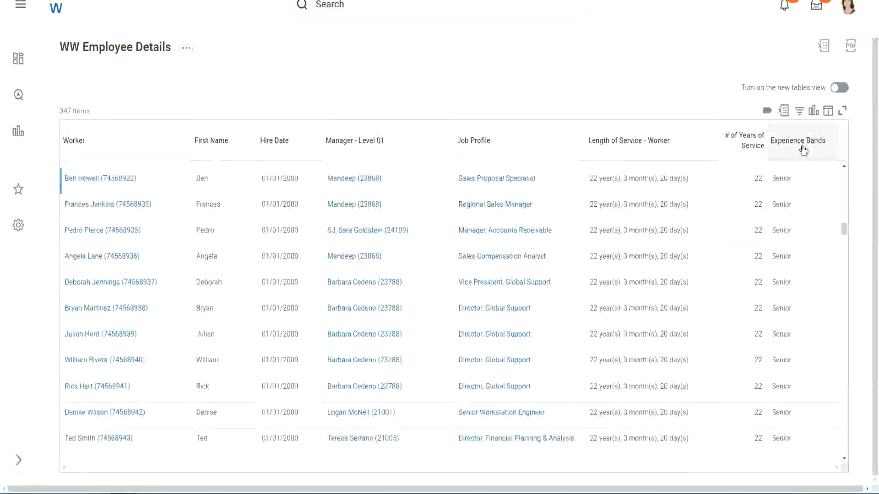
- Filter the report's Experience Bands column to rows containing Amateur
{"action": "left_click", "coordinate": [803, 150]}
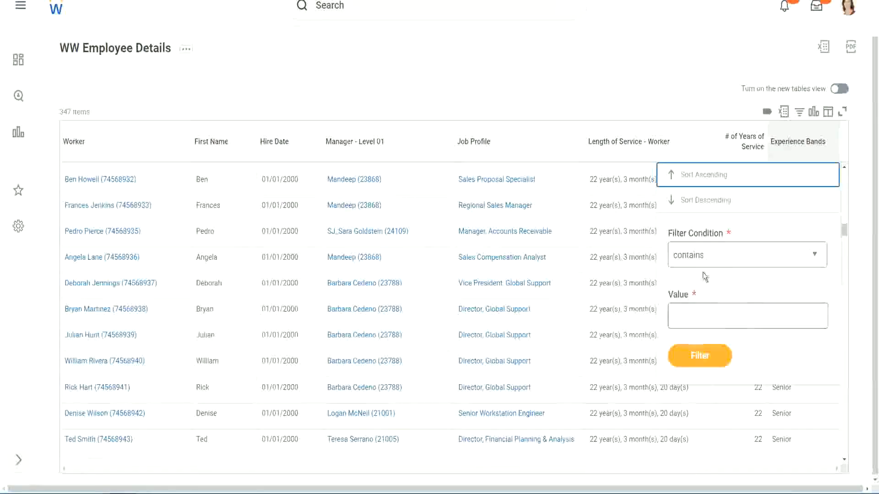
{"action": "left_click", "coordinate": [697, 308]}
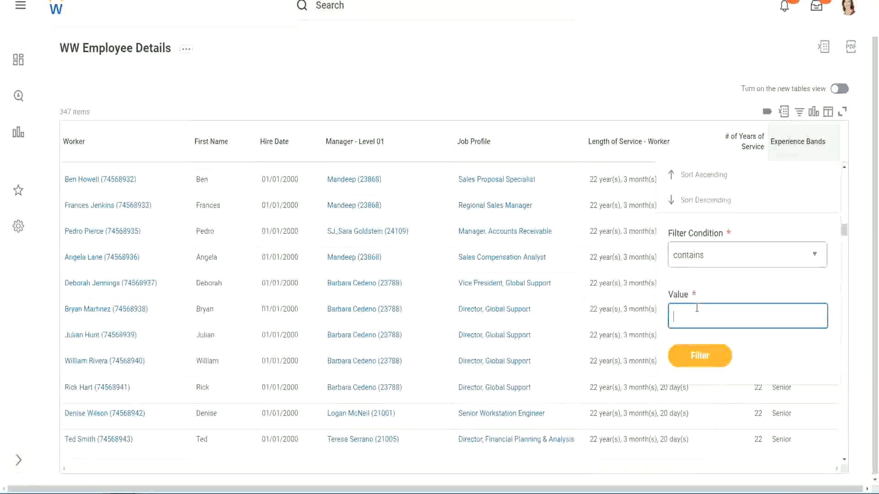
{"action": "type", "text": "Amateur"}
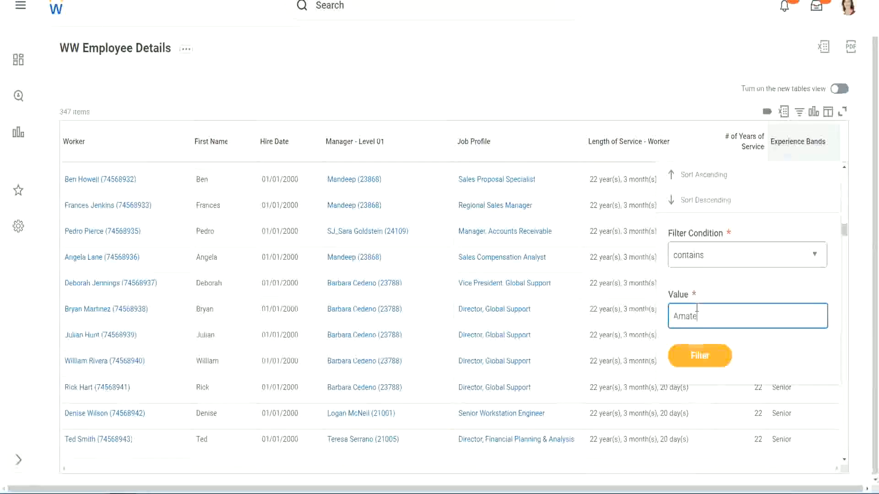
{"action": "left_click", "coordinate": [692, 357]}
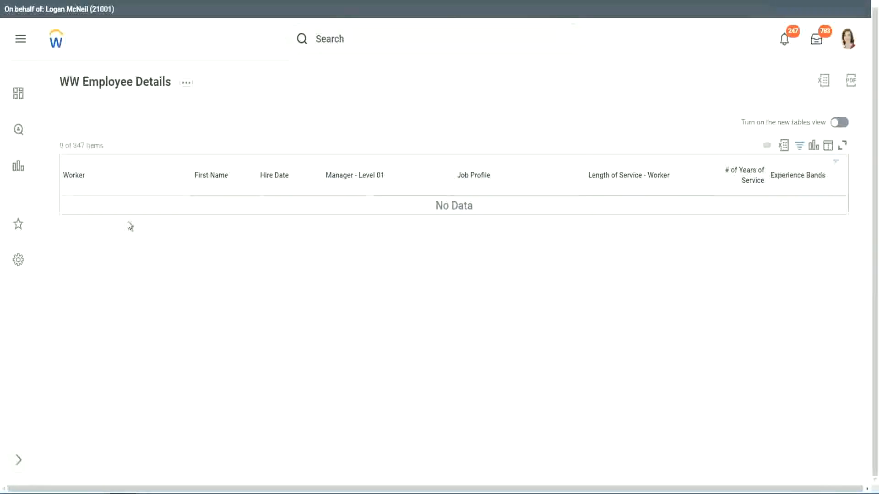
- Change the Experience Bands column filter to rows containing Legend
{"action": "left_click", "coordinate": [792, 176]}
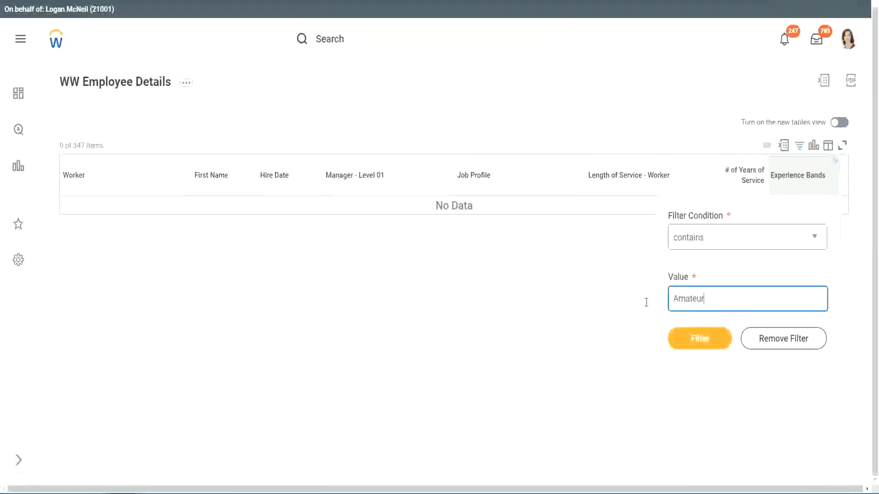
{"action": "left_click_drag", "start_coordinate": [646, 302], "coordinate": [628, 300]}
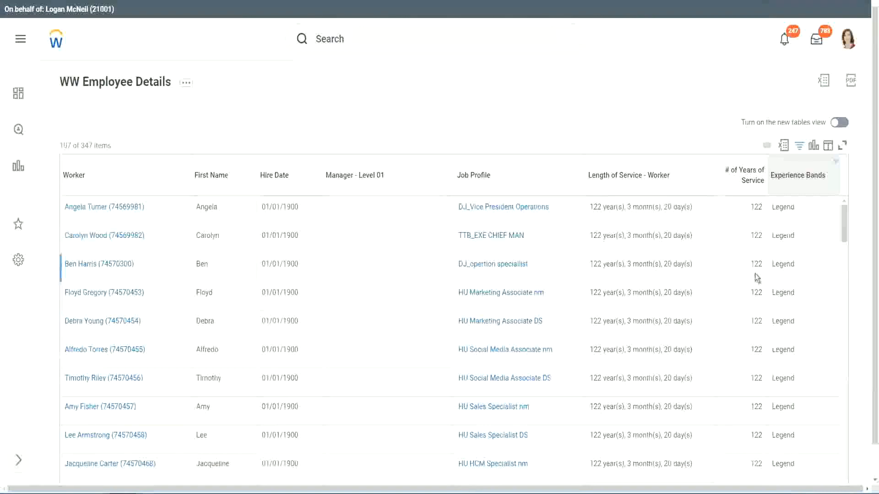
- Examine the hire dates and years of service of the Legend workers through to the end of the filtered list
{"action": "scroll", "coordinate": [755, 273], "scroll_direction": "down", "scroll_amount": 10}
{"action": "scroll", "coordinate": [755, 274], "scroll_direction": "down", "scroll_amount": 5}
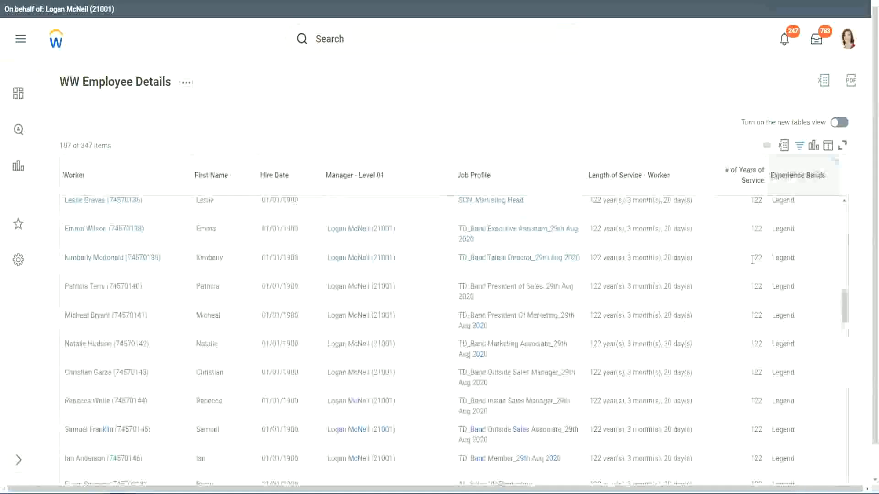
{"action": "scroll", "coordinate": [753, 260], "scroll_direction": "down", "scroll_amount": 15}
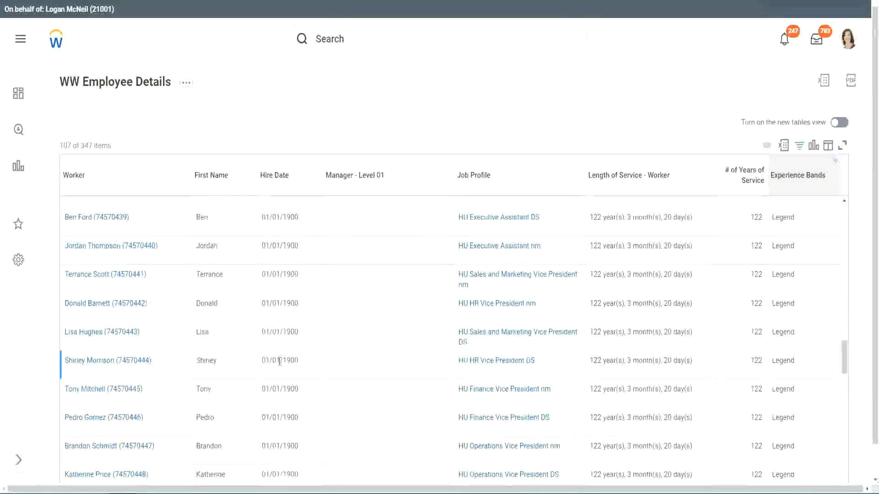
{"action": "double_click", "coordinate": [284, 357]}
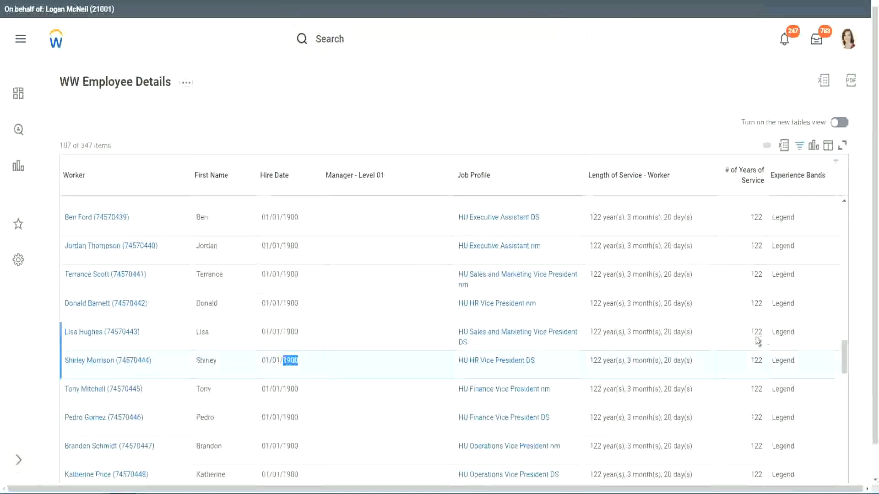
{"action": "scroll", "coordinate": [751, 348], "scroll_direction": "down", "scroll_amount": 2}
{"action": "scroll", "coordinate": [745, 340], "scroll_direction": "down", "scroll_amount": 3}
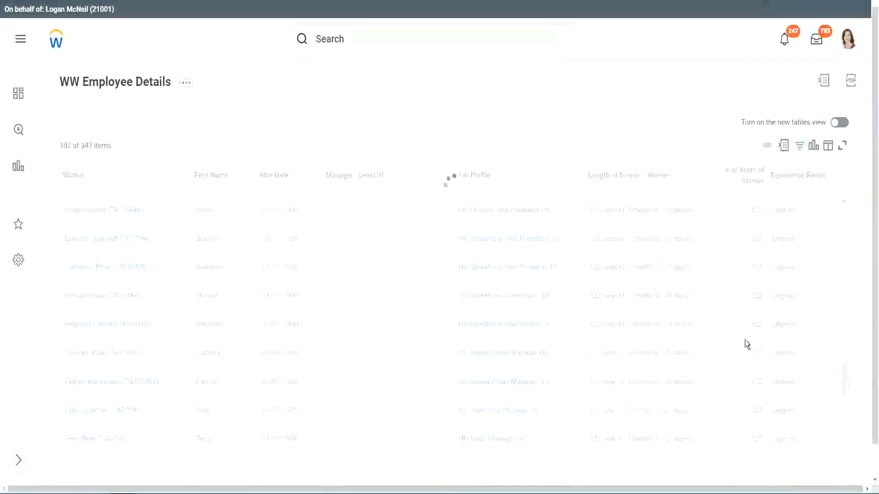
{"action": "scroll", "coordinate": [745, 340], "scroll_direction": "down", "scroll_amount": 20}
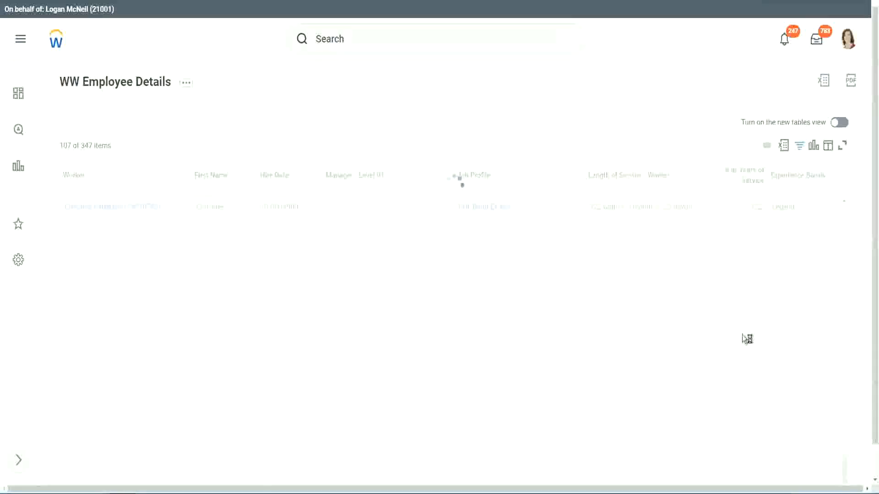
{"action": "scroll", "coordinate": [733, 301], "scroll_direction": "down", "scroll_amount": 10}
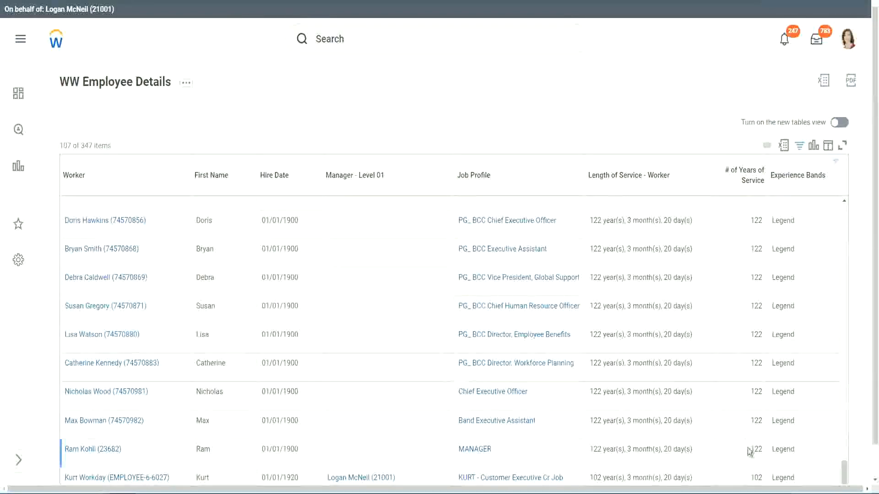
{"action": "double_click", "coordinate": [757, 478]}
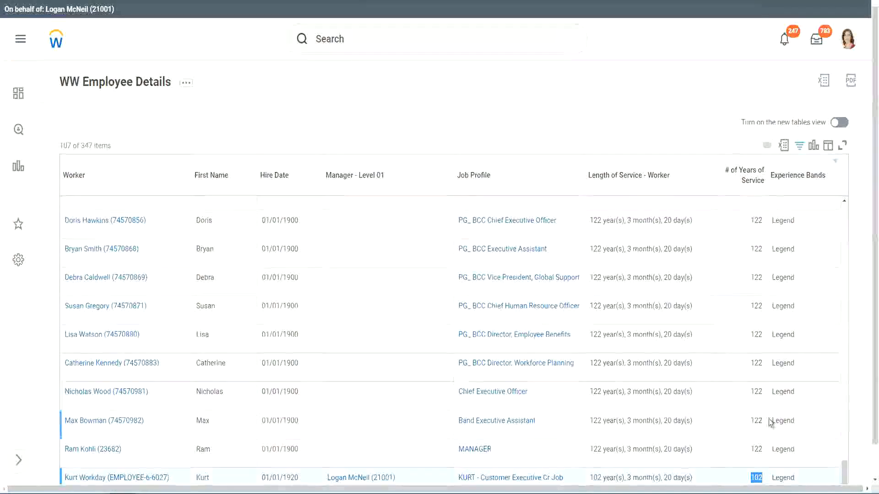
{"action": "left_click_drag", "start_coordinate": [756, 391], "coordinate": [763, 391]}
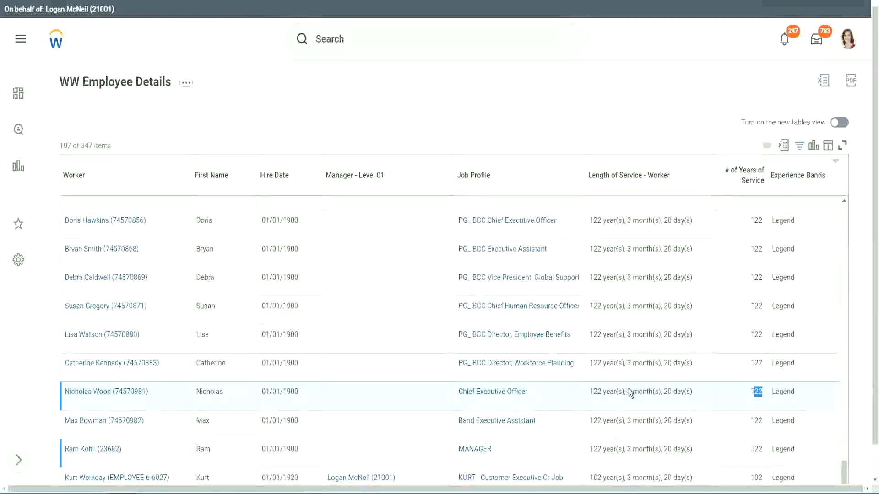
{"action": "left_click", "coordinate": [738, 364]}
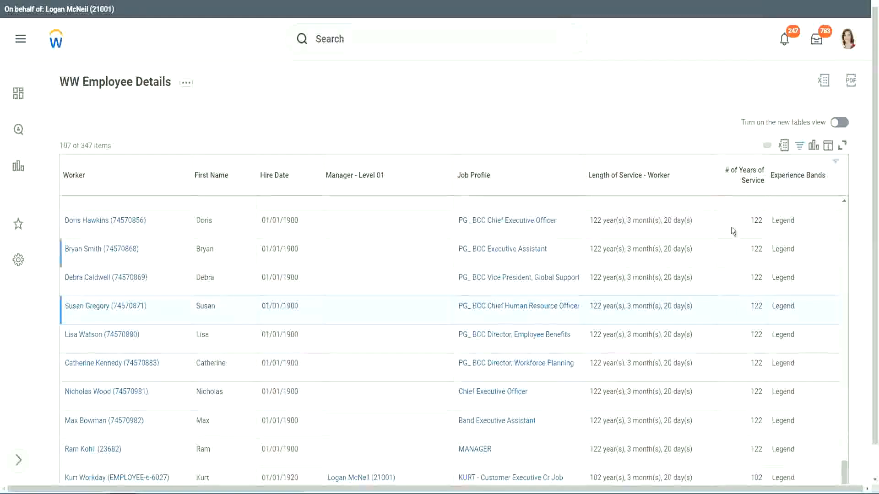
- Change the Experience Bands column filter to rows containing Experienced
{"action": "left_click", "coordinate": [803, 181]}
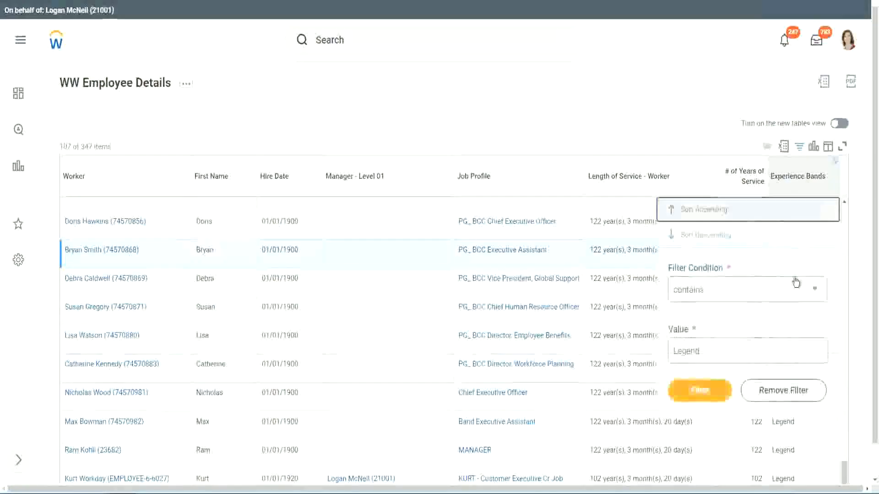
{"action": "left_click", "coordinate": [717, 354]}
{"action": "key", "text": "ctrl+a"}
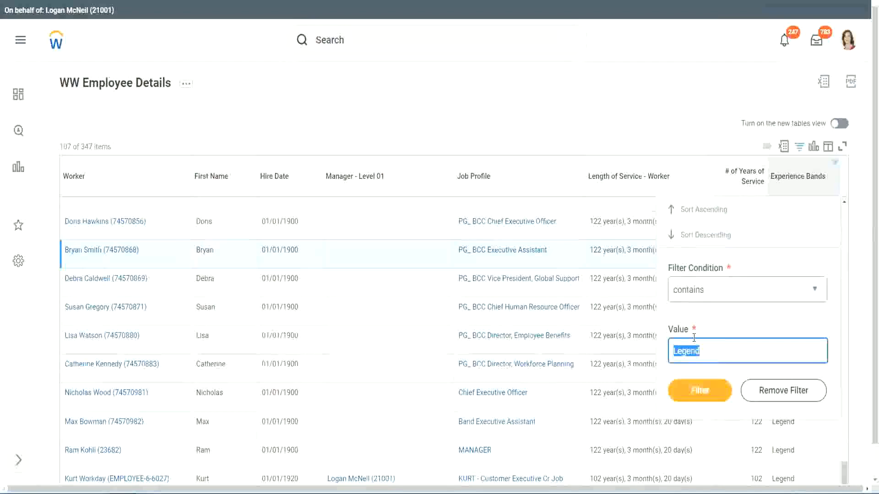
{"action": "type", "text": "Ex"}
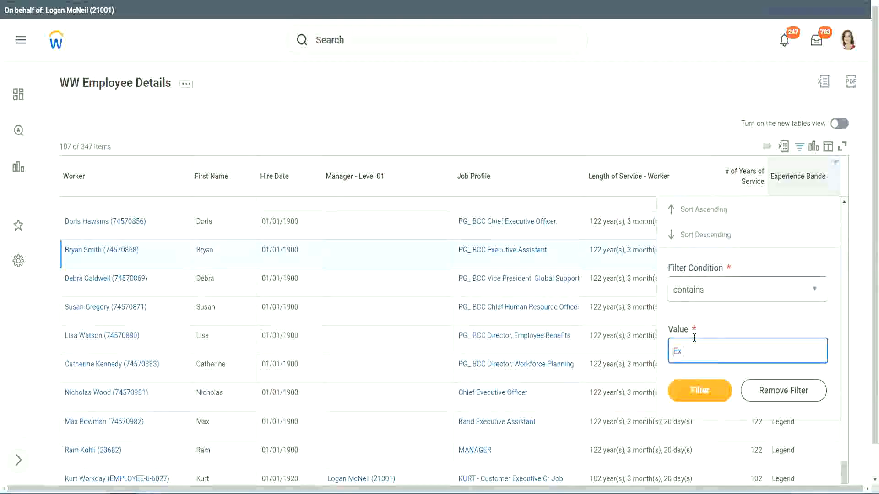
{"action": "type", "text": "pe"}
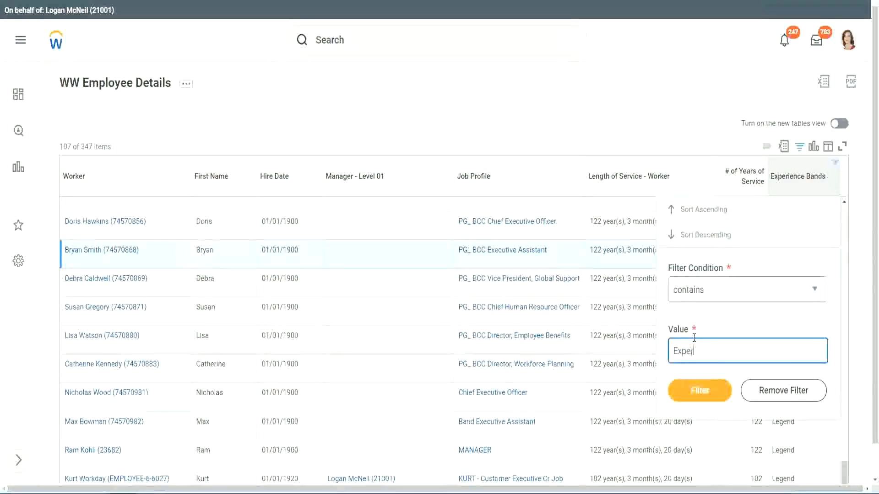
{"action": "type", "text": "rienced"}
{"action": "left_click", "coordinate": [705, 390]}
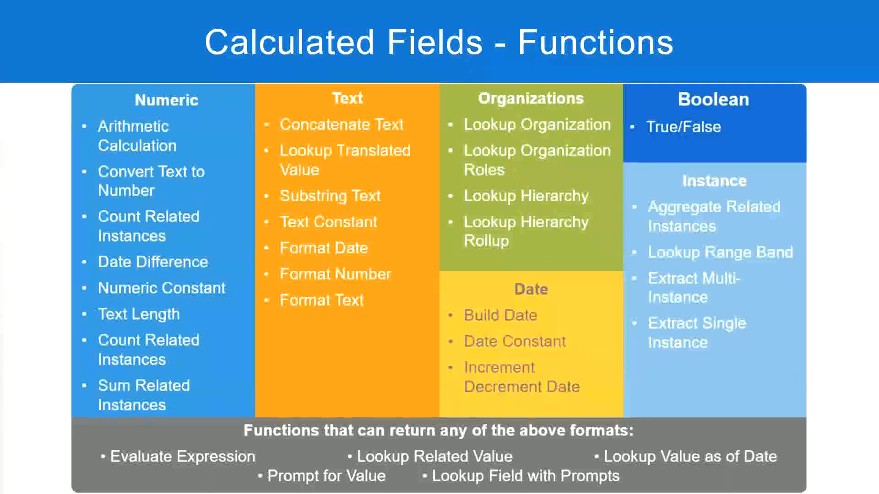
- Switch to the Notepad++ notes and check the range of years defined for the Experienced band
{"action": "key", "text": "alt+Tab"}
{"action": "left_click", "coordinate": [81, 113]}
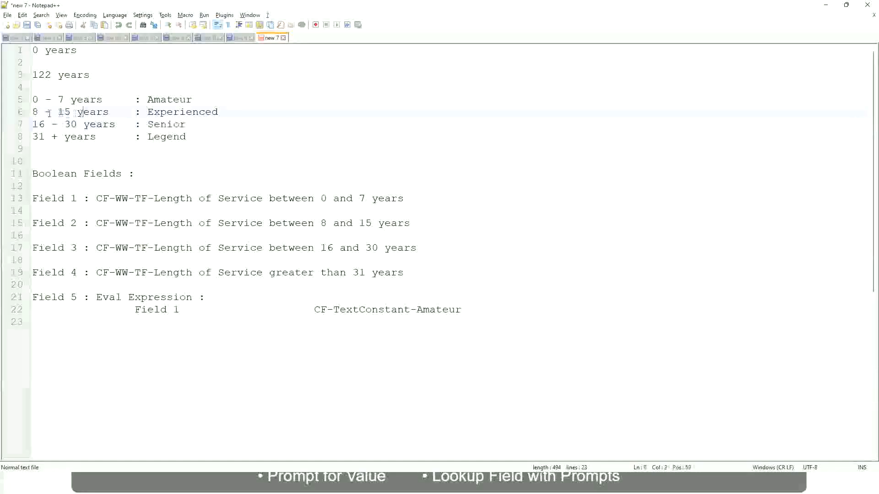
{"action": "left_click_drag", "start_coordinate": [40, 113], "coordinate": [69, 113]}
{"action": "left_click", "coordinate": [72, 112]}
{"action": "left_click", "coordinate": [102, 113]}
- Back in the Workday report, compare the years of service with the experience band down the list of Experienced workers
{"action": "key", "text": "alt+Tab"}
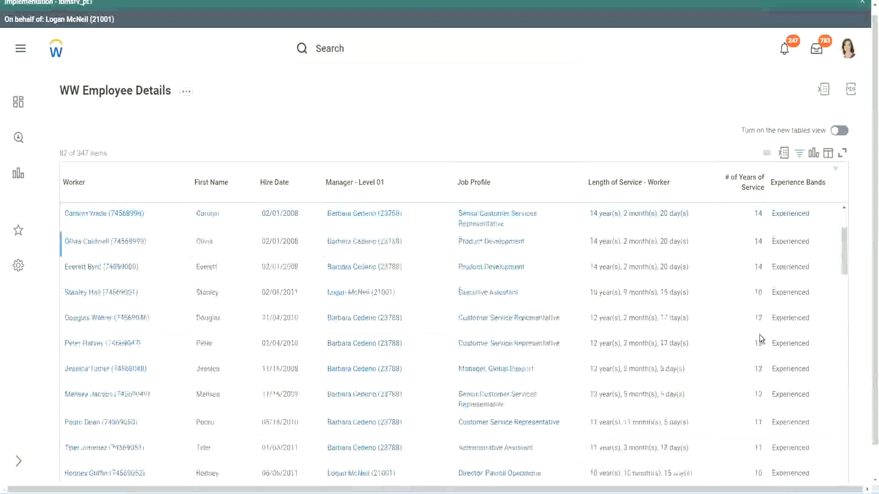
{"action": "scroll", "coordinate": [759, 338], "scroll_direction": "down", "scroll_amount": 2}
{"action": "double_click", "coordinate": [757, 242]}
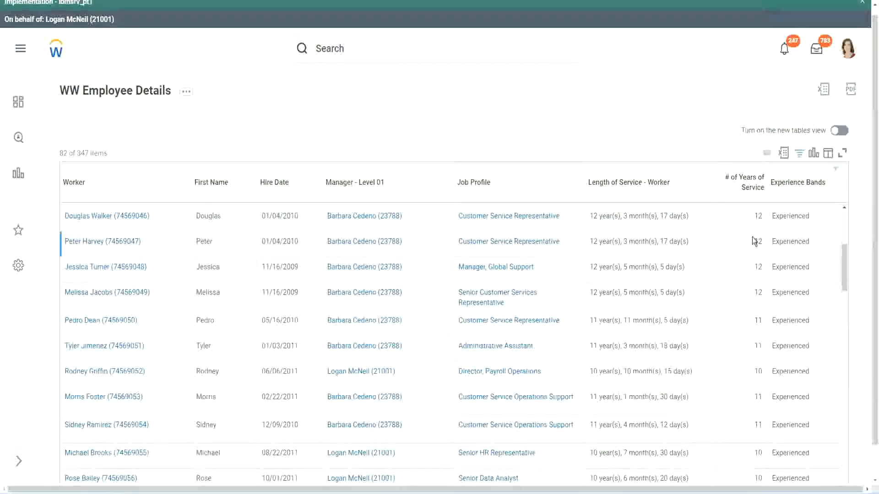
{"action": "double_click", "coordinate": [779, 241]}
{"action": "scroll", "coordinate": [753, 361], "scroll_direction": "down", "scroll_amount": 2}
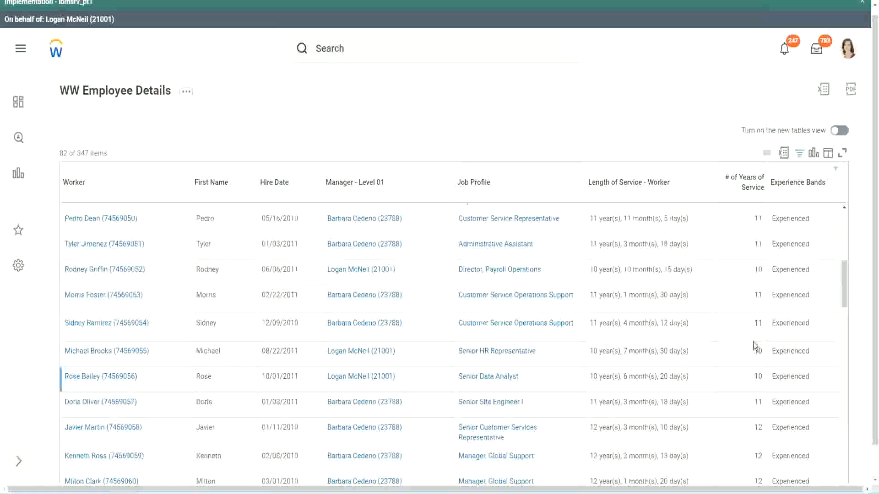
{"action": "left_click", "coordinate": [759, 324]}
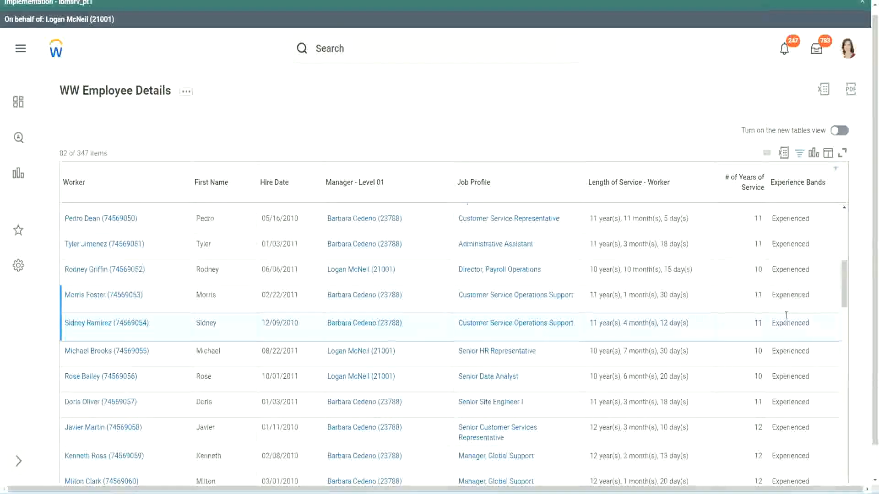
{"action": "left_click", "coordinate": [799, 294]}
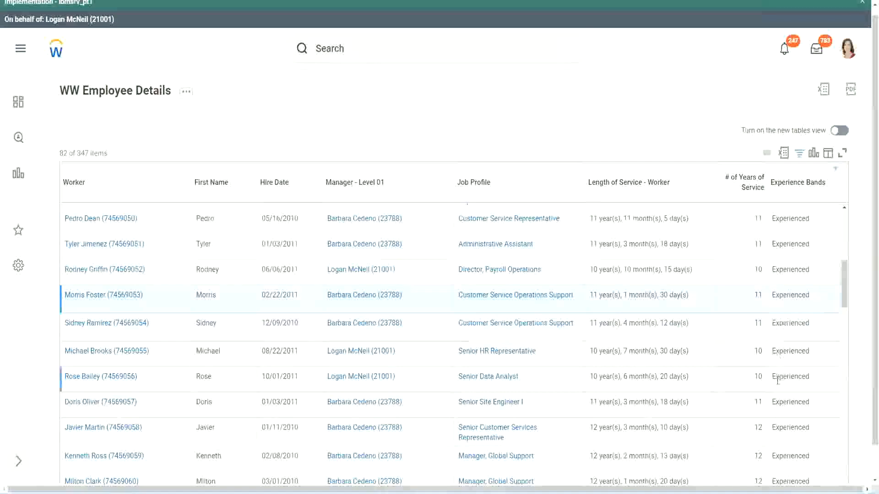
{"action": "scroll", "coordinate": [778, 380], "scroll_direction": "down", "scroll_amount": 6}
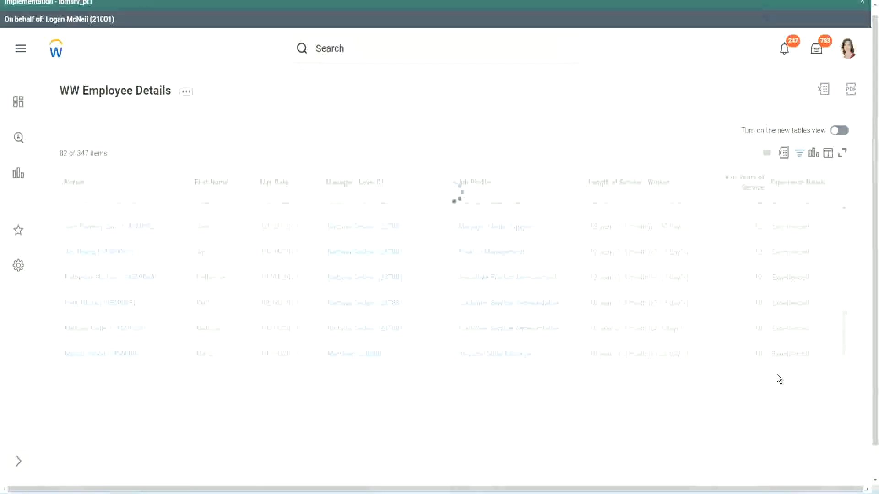